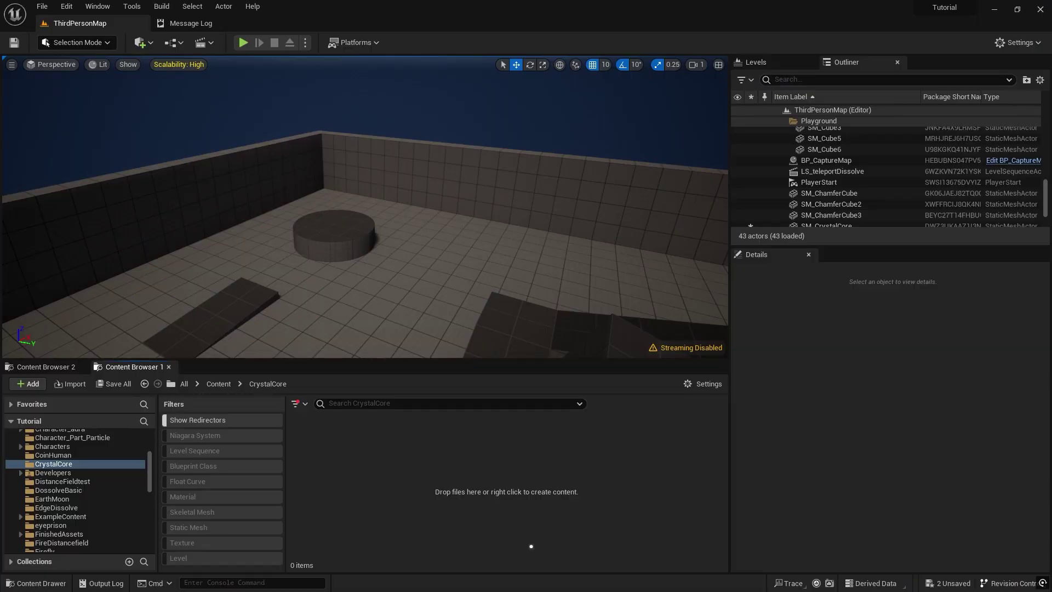
Import the SM_CrystalCore FBX as a static mesh into the CrystalCore folder with the current import options
left_click_drag(363, 441, 366, 442)
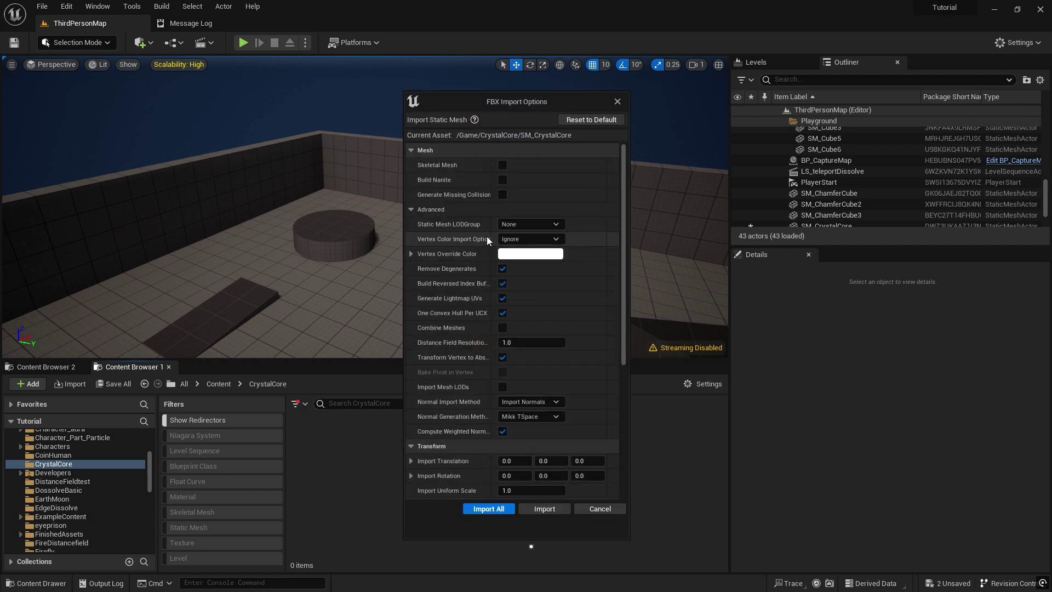
scroll(480, 422, "down", 10)
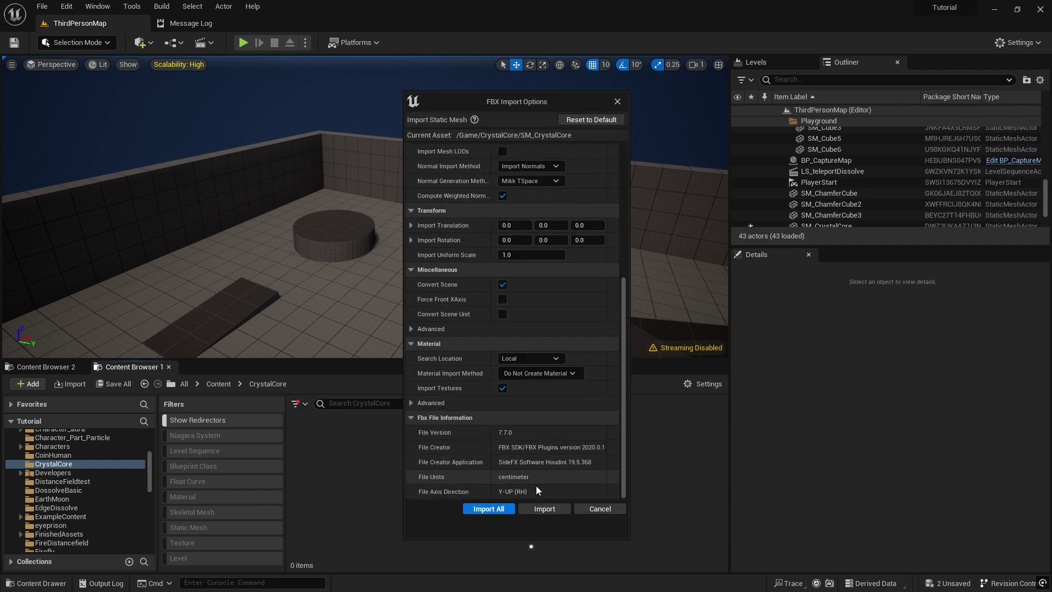
left_click(542, 508)
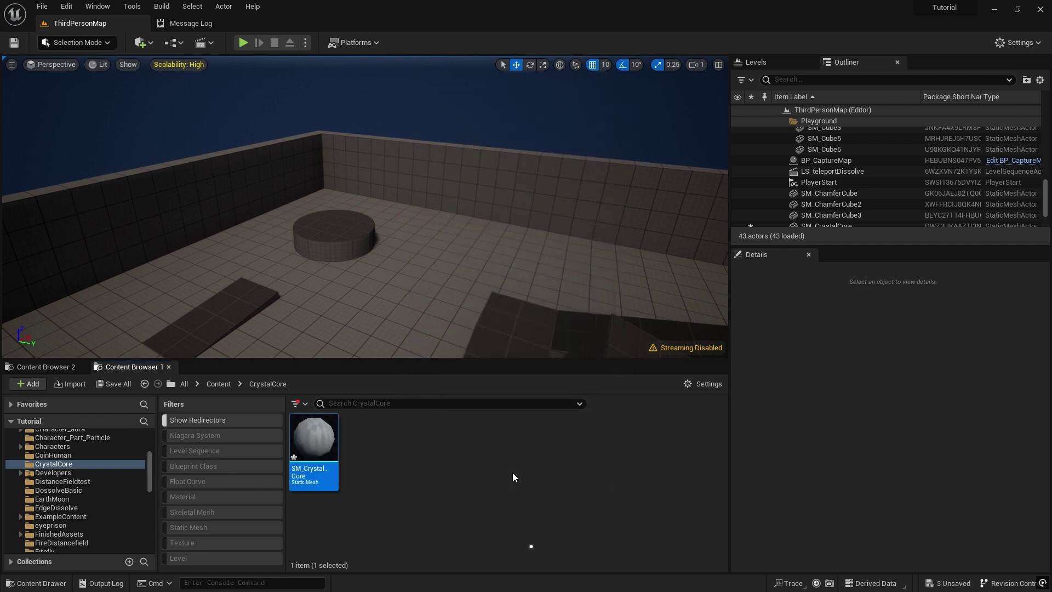
Create a new material in the CrystalCore folder, keeping the default name, and open it for editing
right_click(390, 434)
left_click(486, 160)
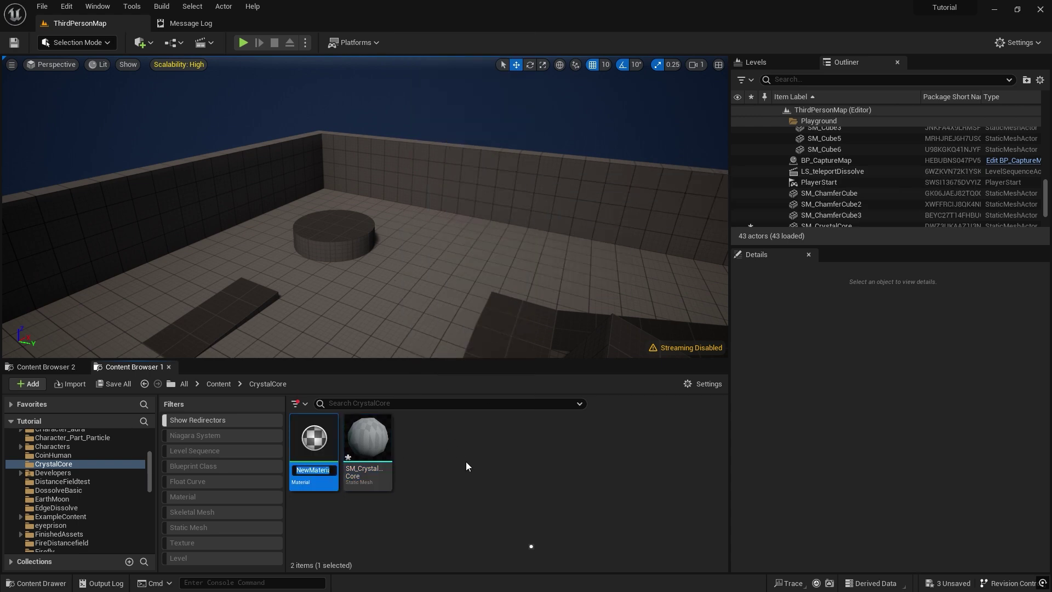
double_click(310, 424)
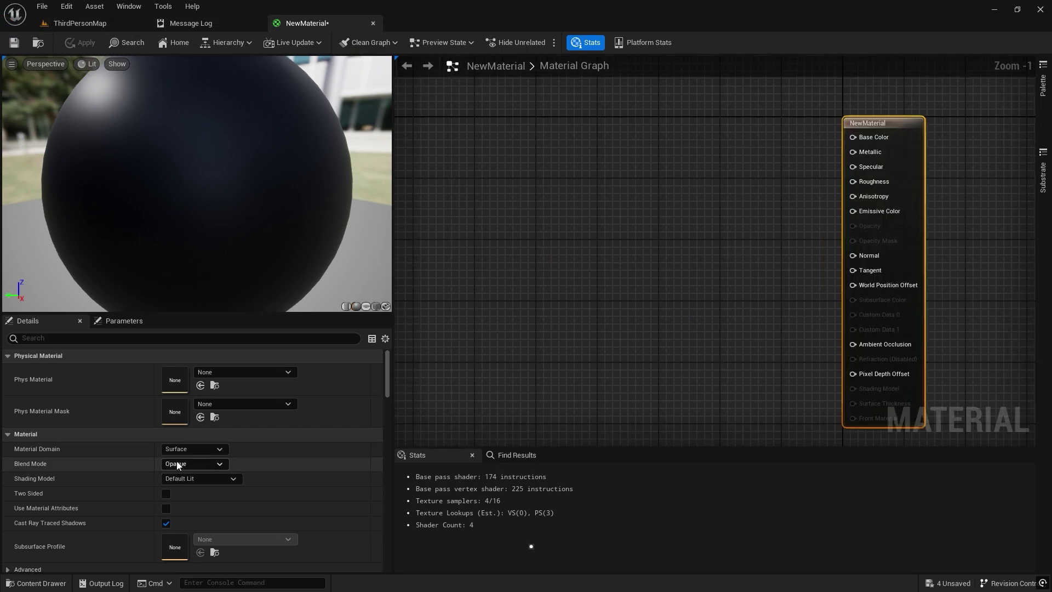
Set the material's blend mode to Masked with the Default Lit shading model, and make it two-sided
left_click(180, 464)
left_click(177, 485)
left_click(197, 479)
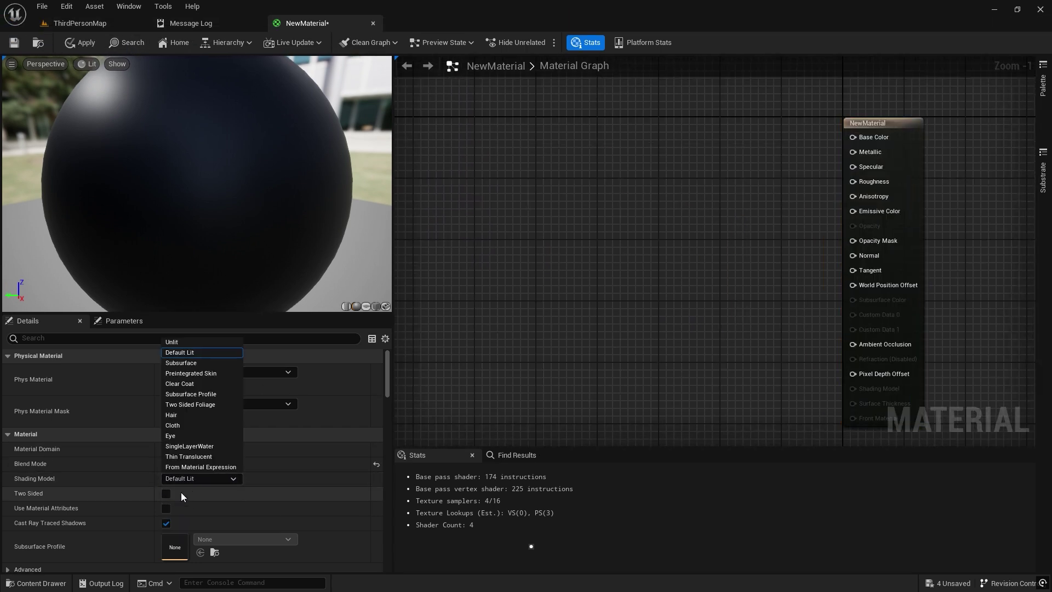
left_click(185, 347)
left_click(235, 478)
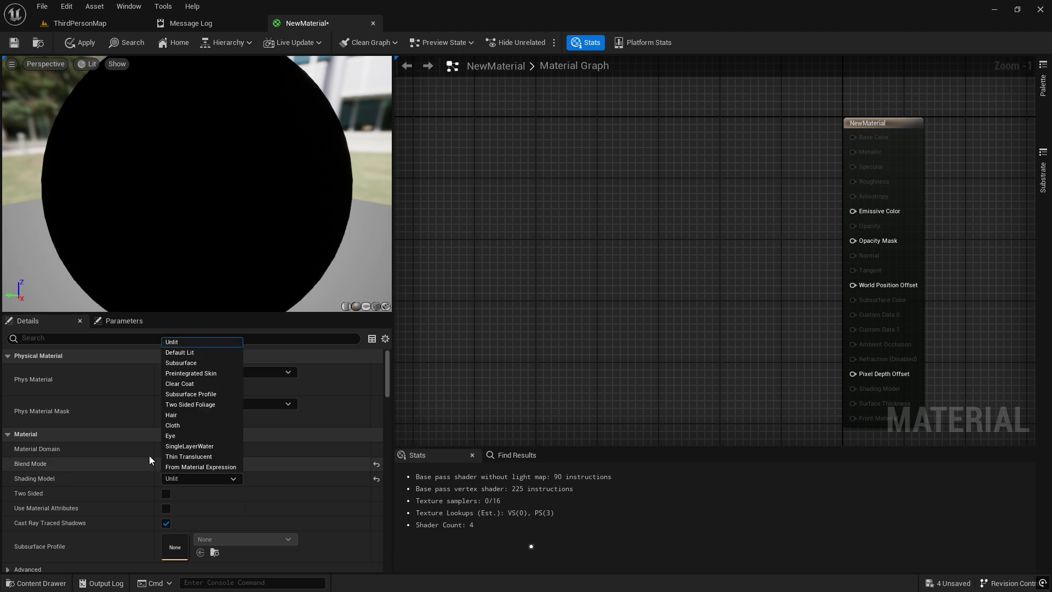
left_click(178, 352)
left_click(166, 494)
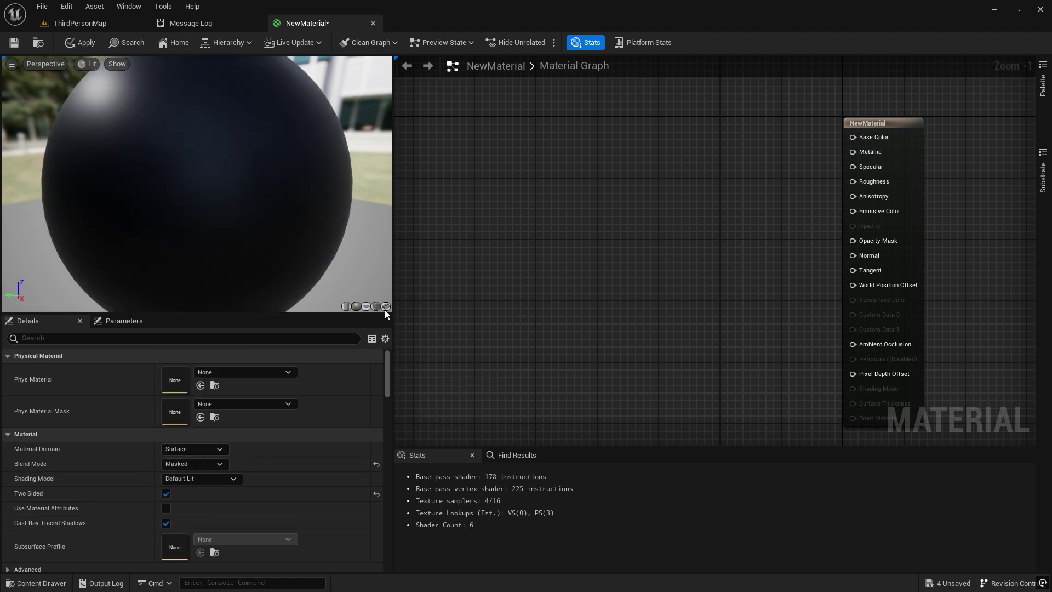
Use the SM_CrystalCore mesh as the material's preview mesh and frame it in the preview
left_click(80, 23)
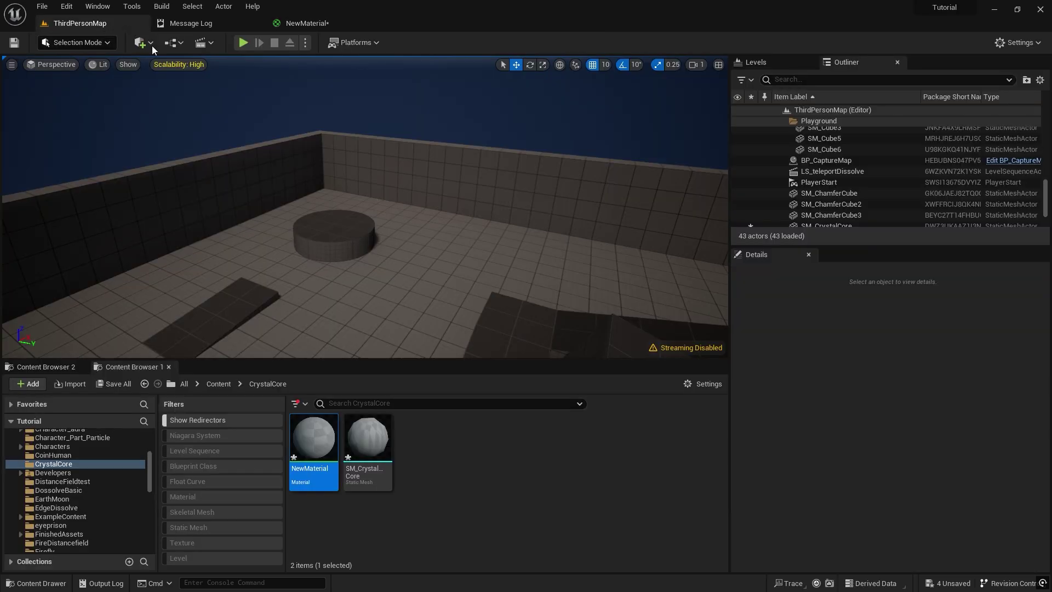
left_click(346, 27)
left_click(385, 307)
left_click_drag(240, 202, 234, 220)
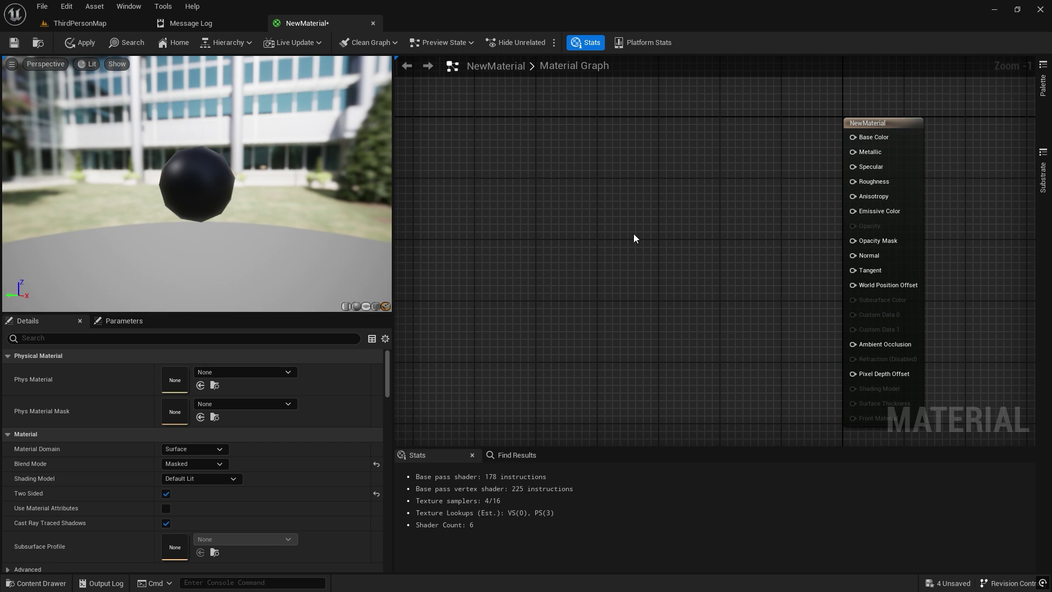
Add a Texture Sample node using the OffsetNoiseDistanceFields_ForNormals texture and place it well away from the material output node
left_click(635, 197)
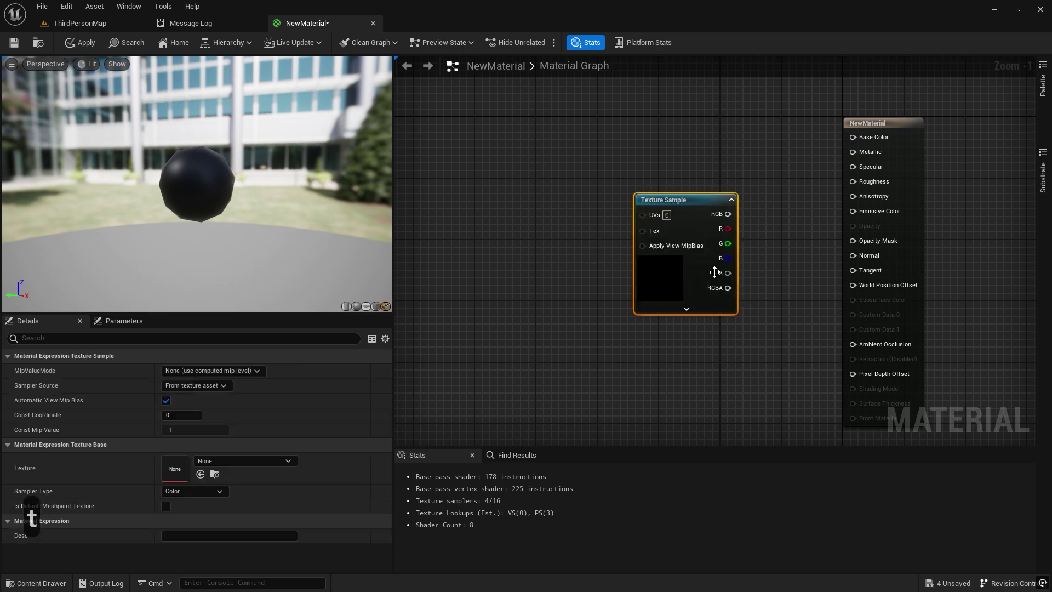
left_click(245, 464)
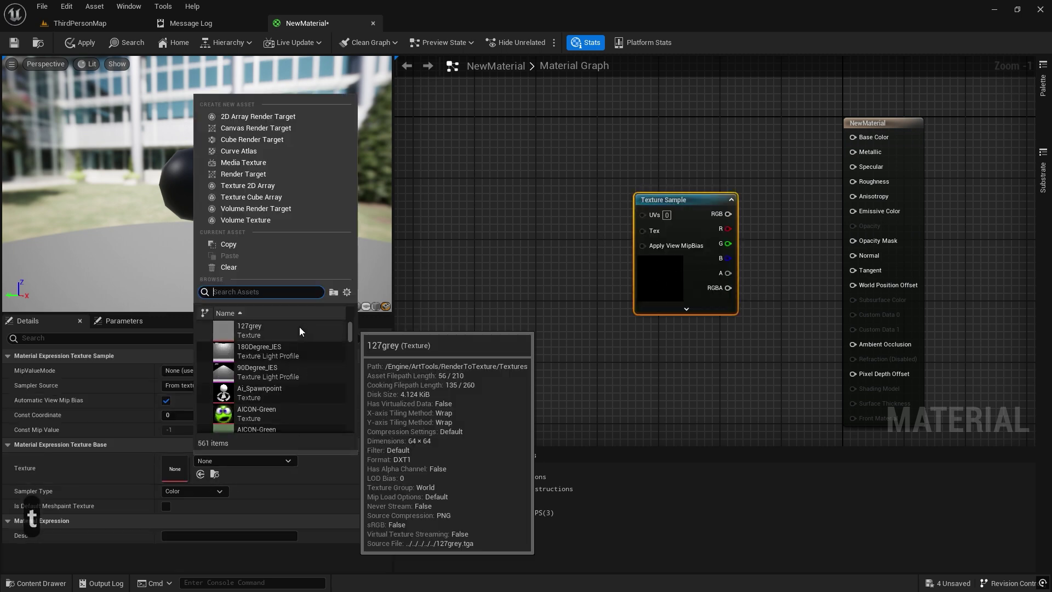
type("noise")
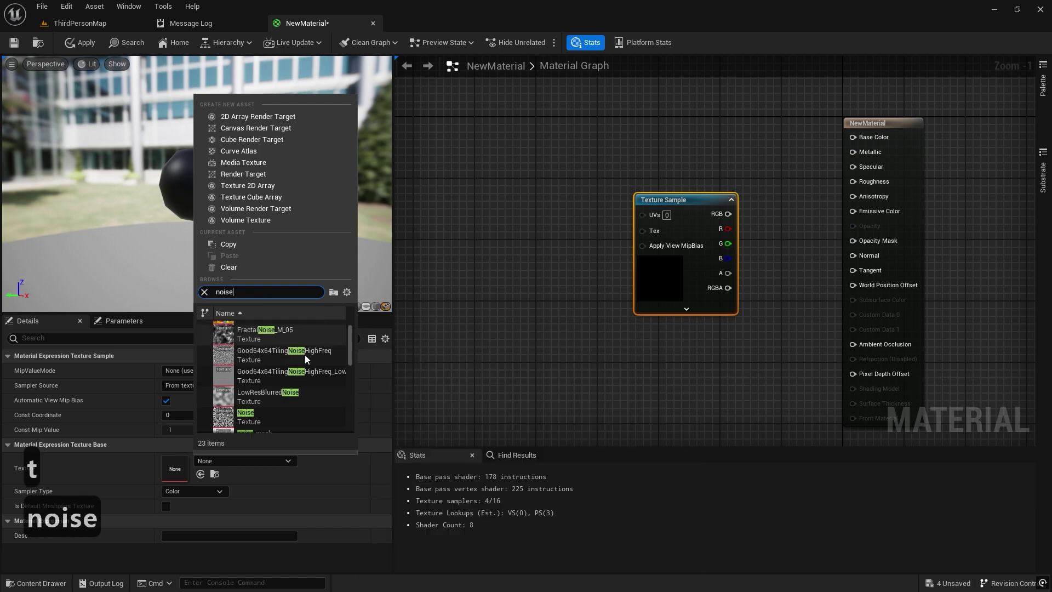
left_click(347, 293)
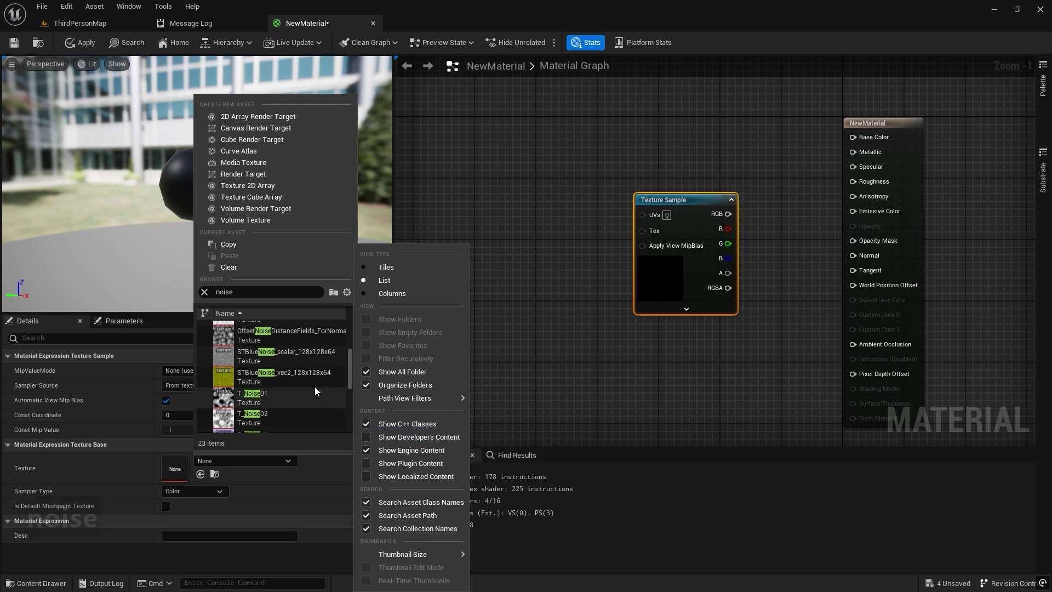
left_click(288, 340)
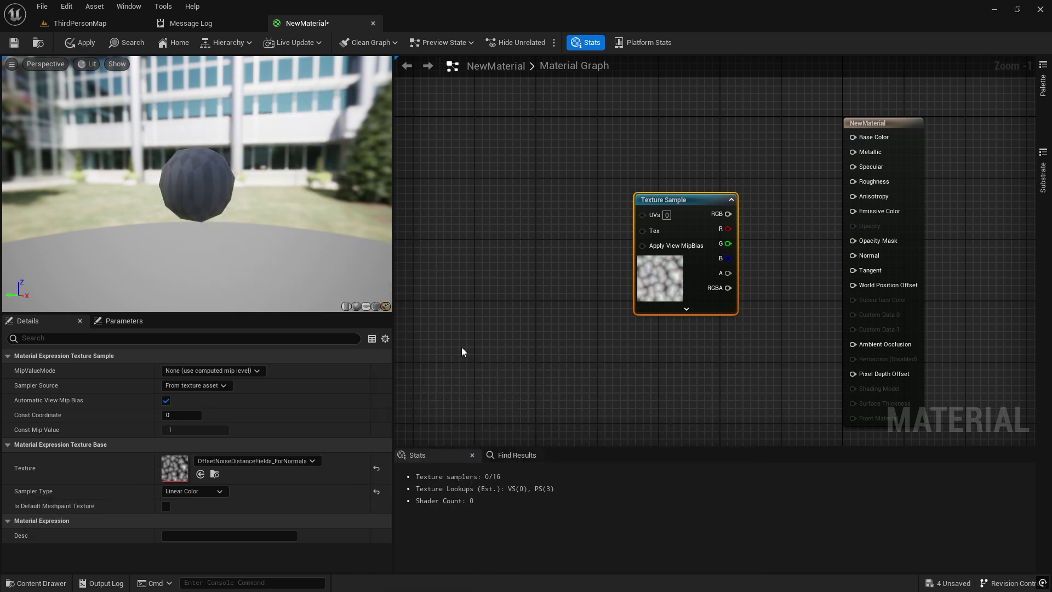
left_click(462, 346)
left_click_drag(669, 289, 591, 270)
left_click(624, 281)
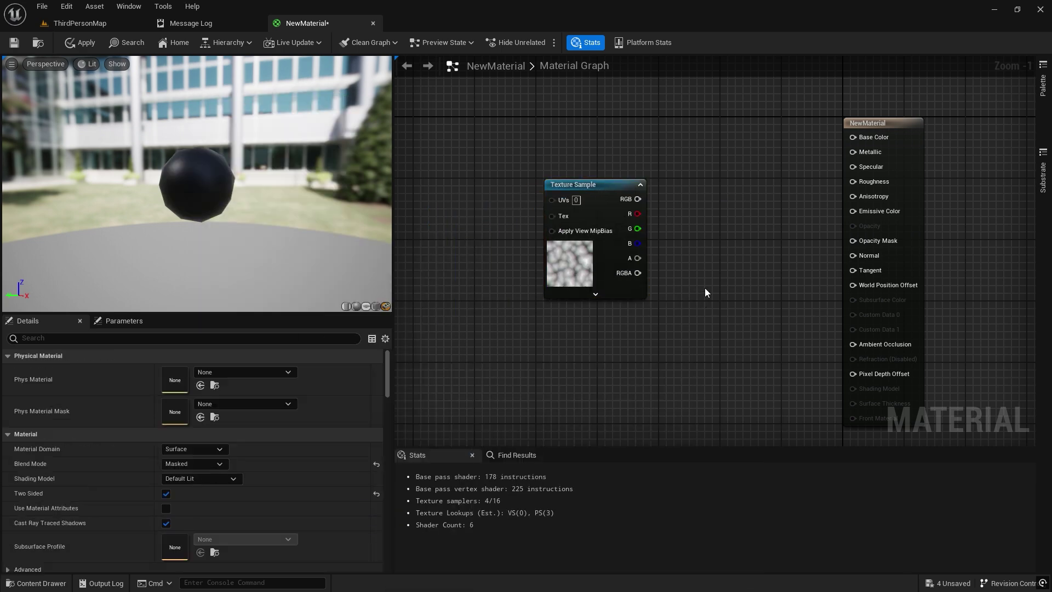
Add a VertexNormalWS node and multiply it by the Texture Sample's RGB output
right_click(708, 277)
type("verte")
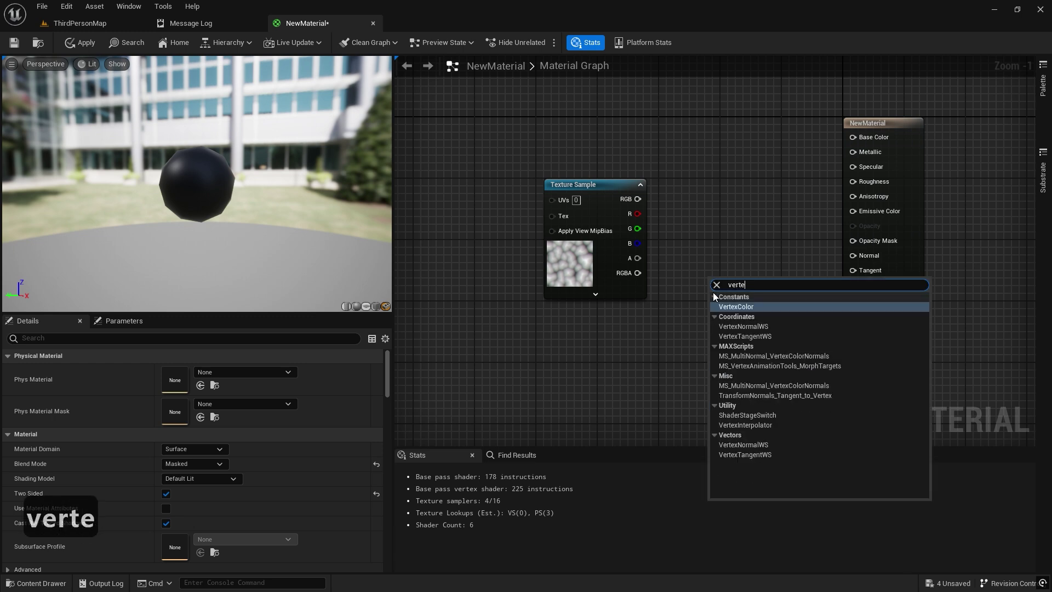
left_click(748, 326)
left_click(758, 274)
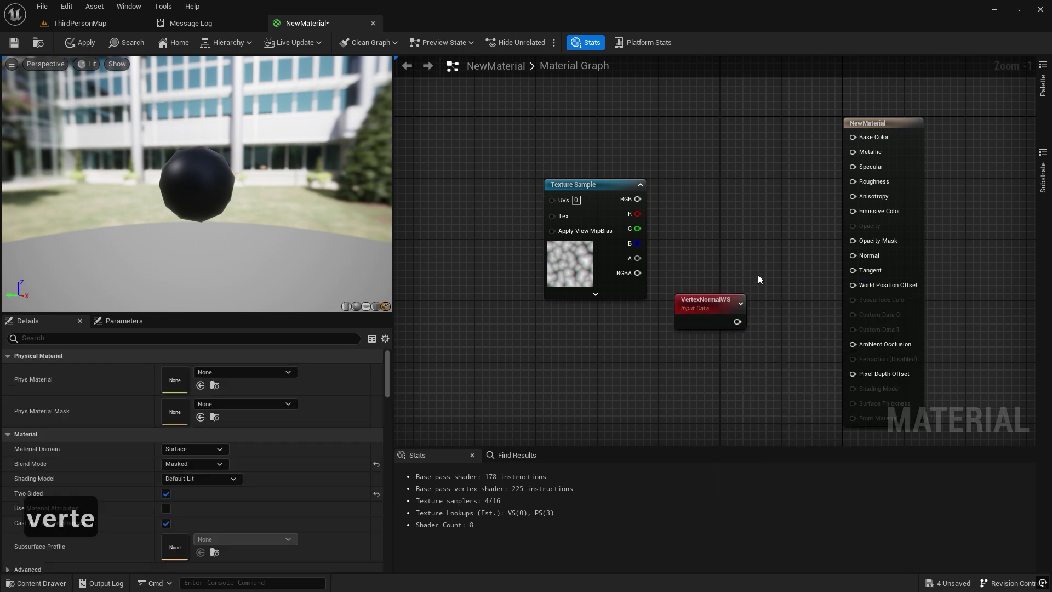
key("m")
left_click(761, 334)
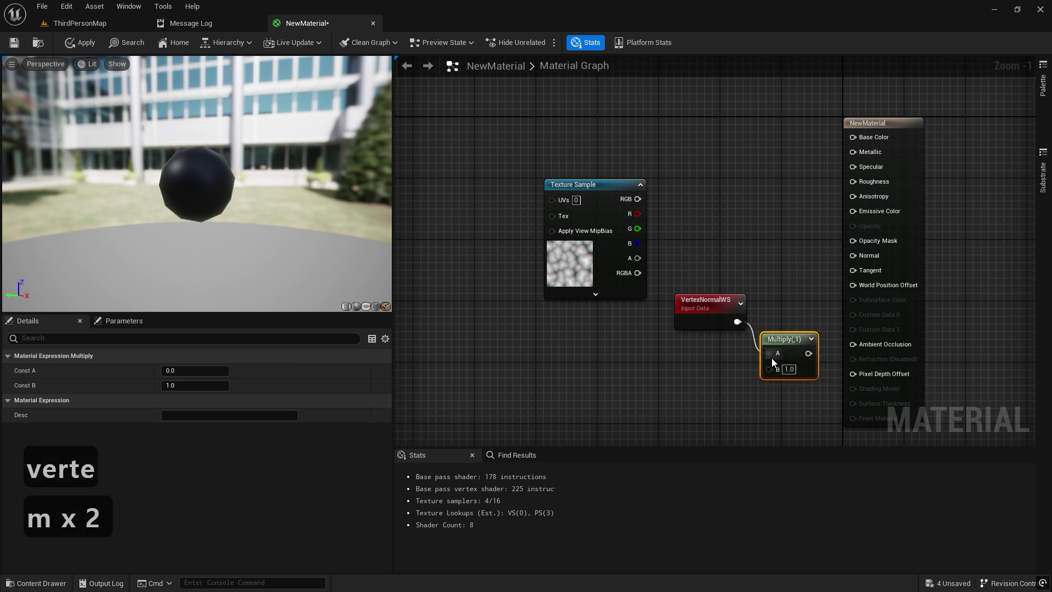
left_click_drag(624, 214, 645, 354)
left_click_drag(785, 373, 785, 373)
Add a second Multiply node after the first and connect its result to World Position Offset
right_click_drag(768, 392, 593, 379)
right_click(747, 307)
left_click_drag(745, 303, 920, 288)
left_click(676, 323)
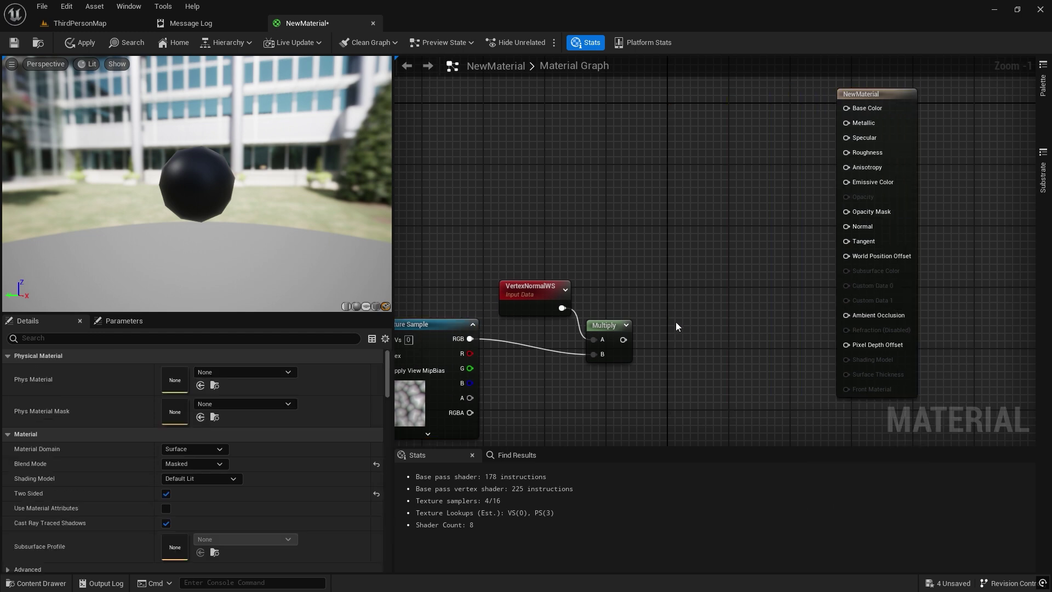
key("m")
left_click(637, 336)
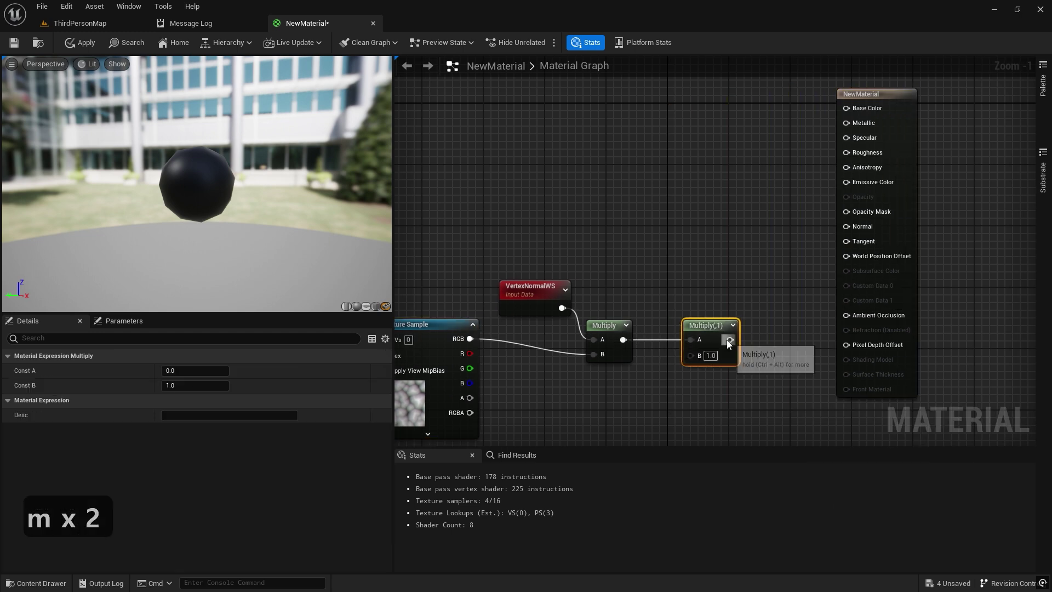
left_click_drag(829, 261, 846, 254)
Set the second Multiply node's B value to 15
right_click_drag(754, 362, 821, 334)
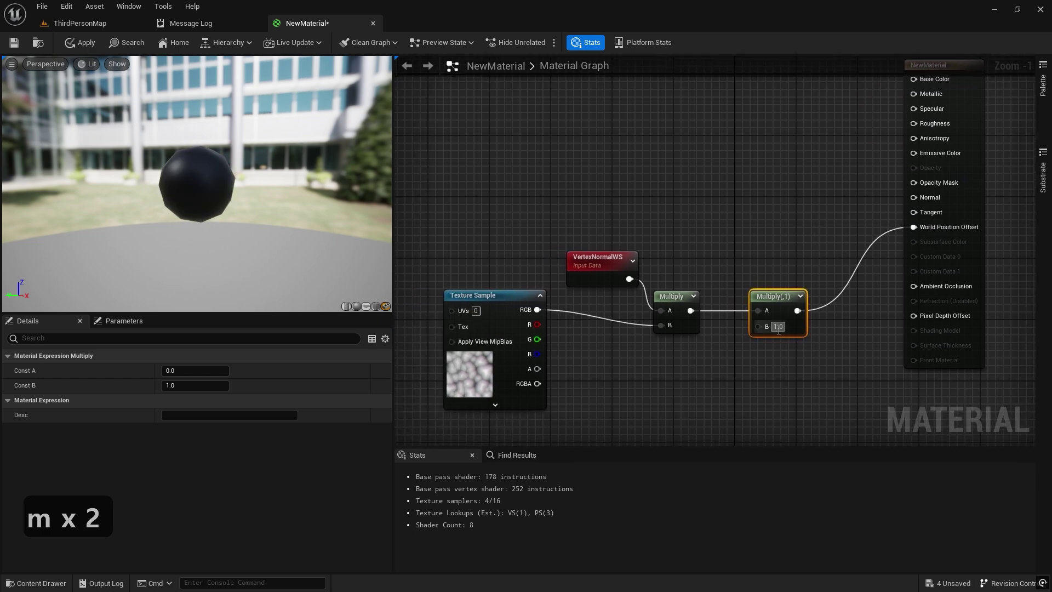
key("ctrl+a")
type("15")
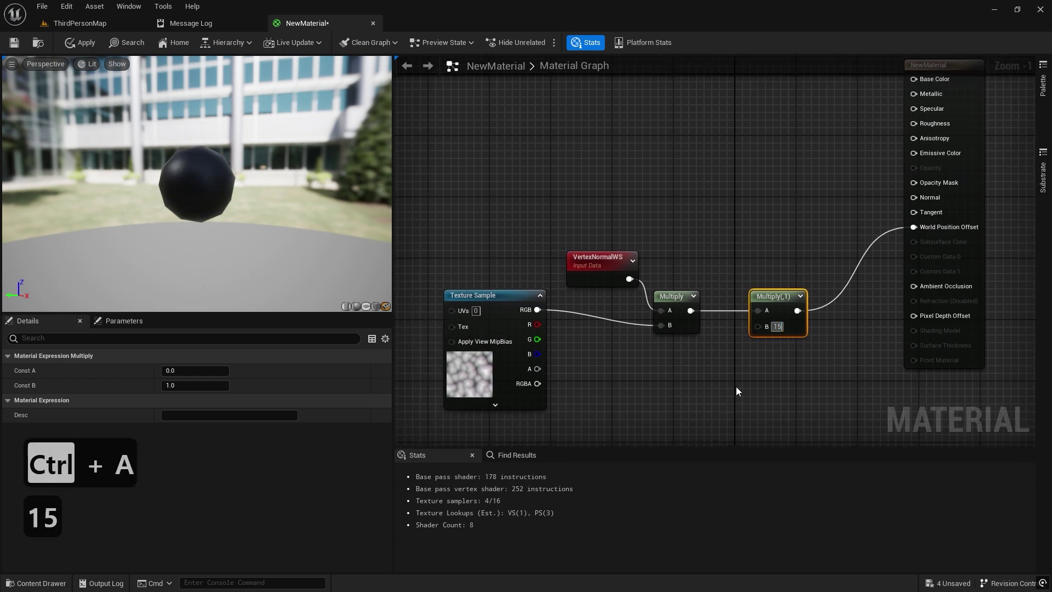
left_click(735, 386)
scroll(712, 378, "down", 2)
right_click_drag(669, 381, 706, 380)
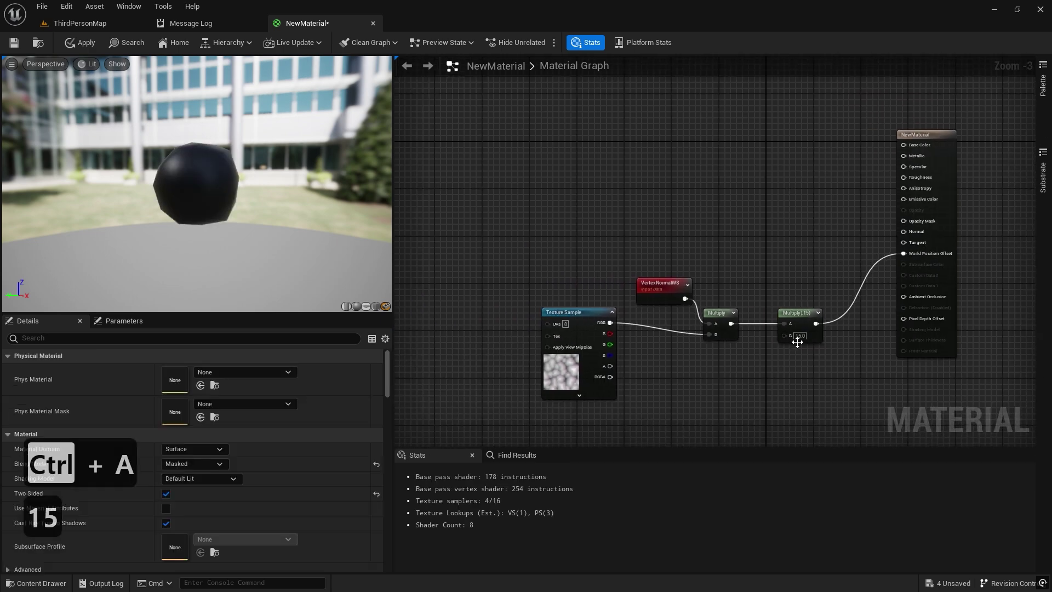
Set the second Multiply node's B value to 100 and move the displacement nodes closer to the material output node
type("100")
left_click(784, 374)
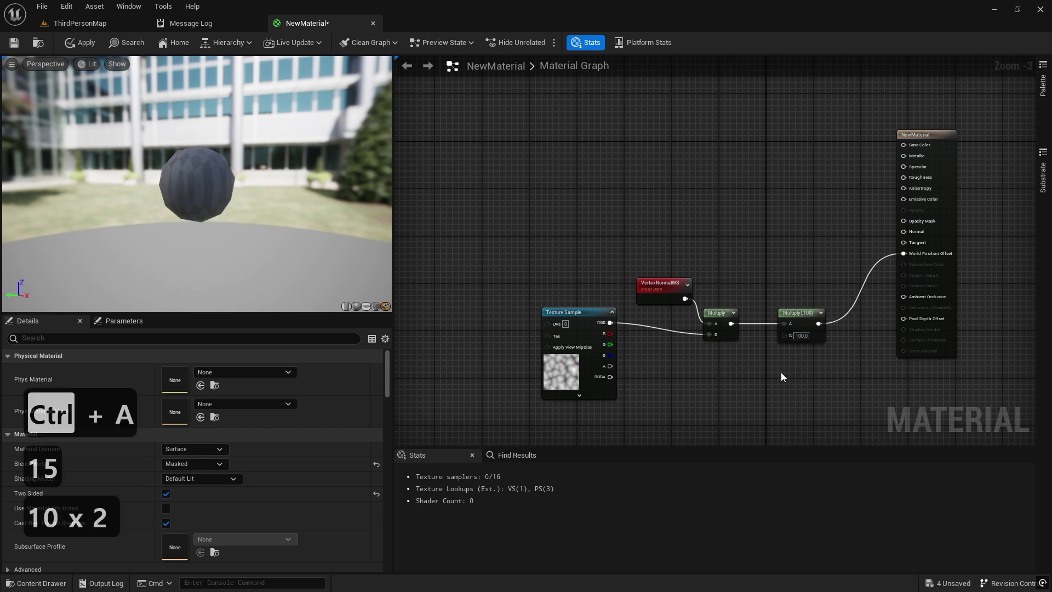
left_click(804, 313)
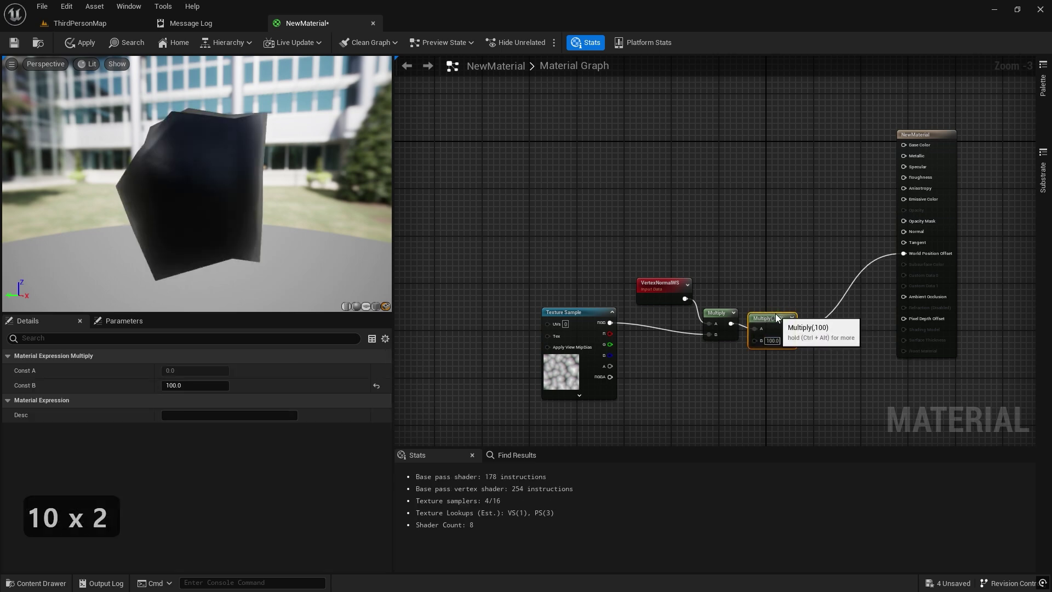
scroll(676, 364, "up", 1)
scroll(677, 365, "up", 1)
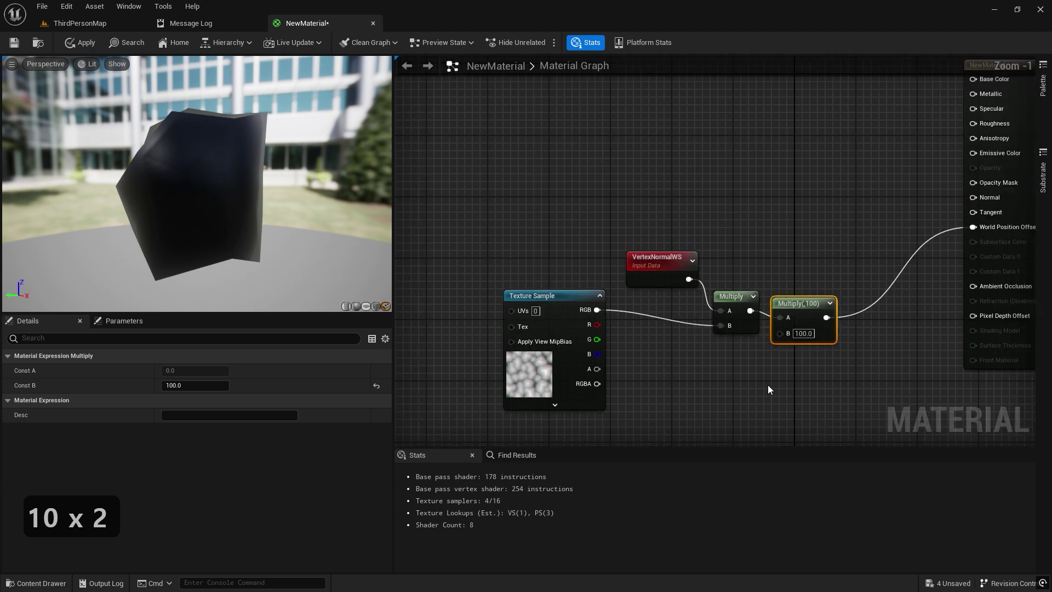
left_click_drag(784, 380, 595, 263)
left_click_drag(667, 263, 773, 186)
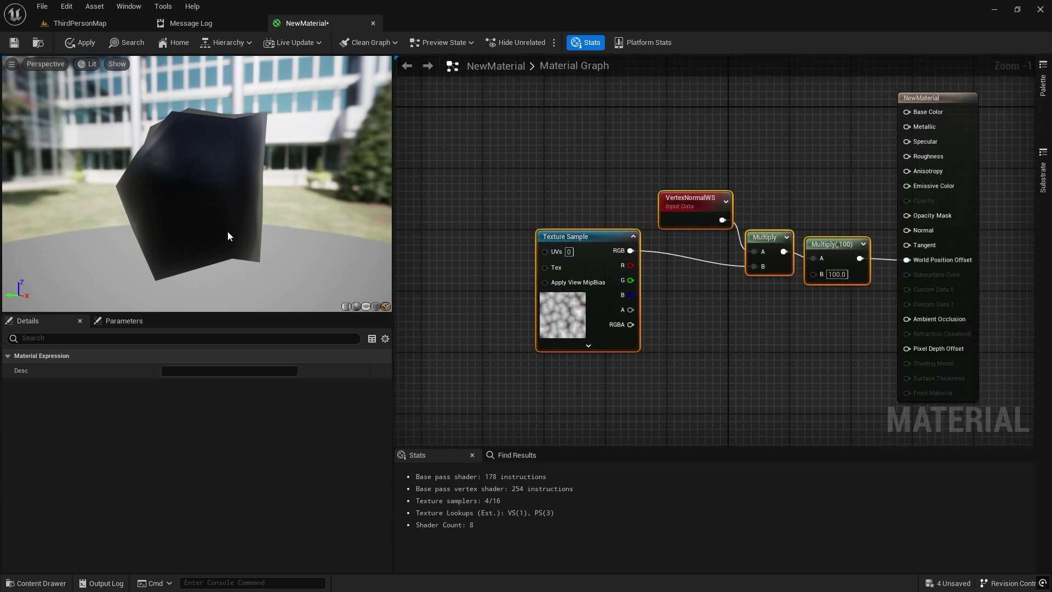
Add a TexCoord node with coordinate index 1, connect it to the Texture Sample's UVs and inspect the preview mesh
left_click(442, 354)
right_click_drag(475, 301, 544, 311)
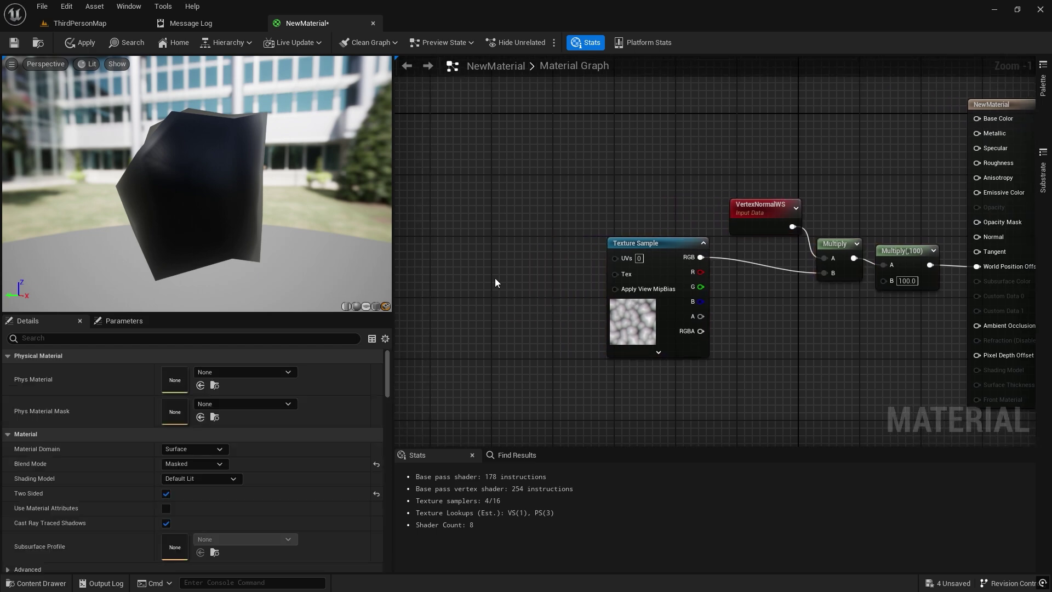
left_click(469, 255)
left_click_drag(551, 268, 605, 255)
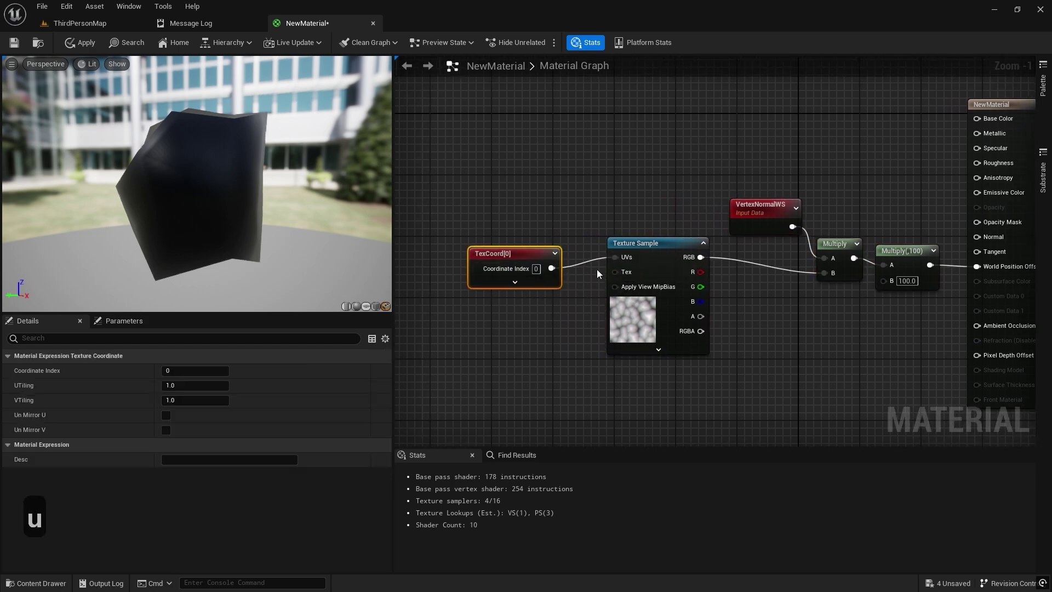
left_click_drag(531, 254, 561, 245)
left_click(180, 371)
type("1")
key("Return")
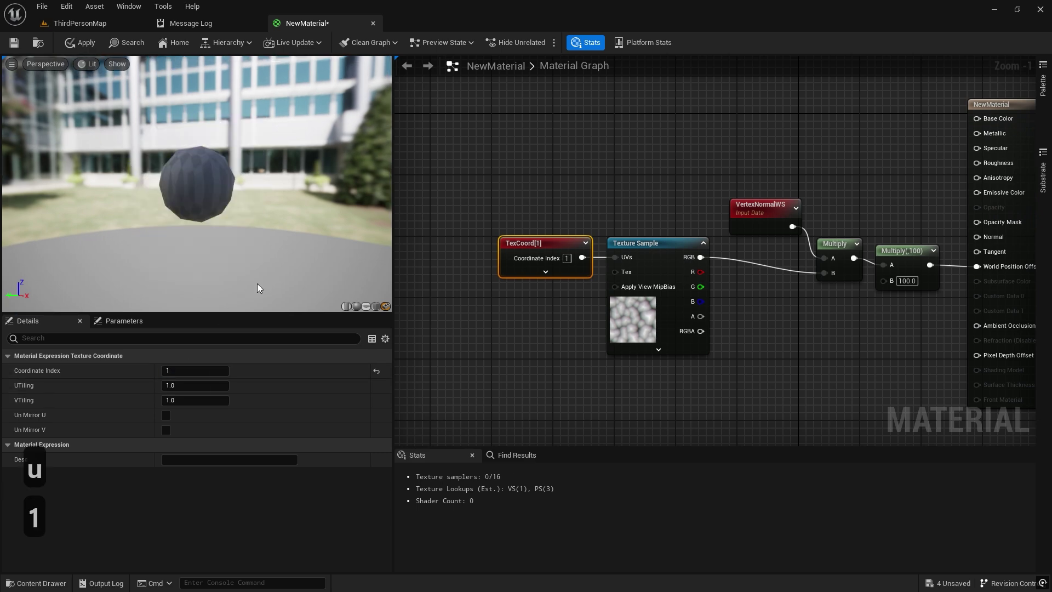
mouse_move(279, 226)
left_mouse_down()
mouse_move(328, 226)
mouse_move(257, 226)
mouse_move(279, 226)
left_mouse_up()
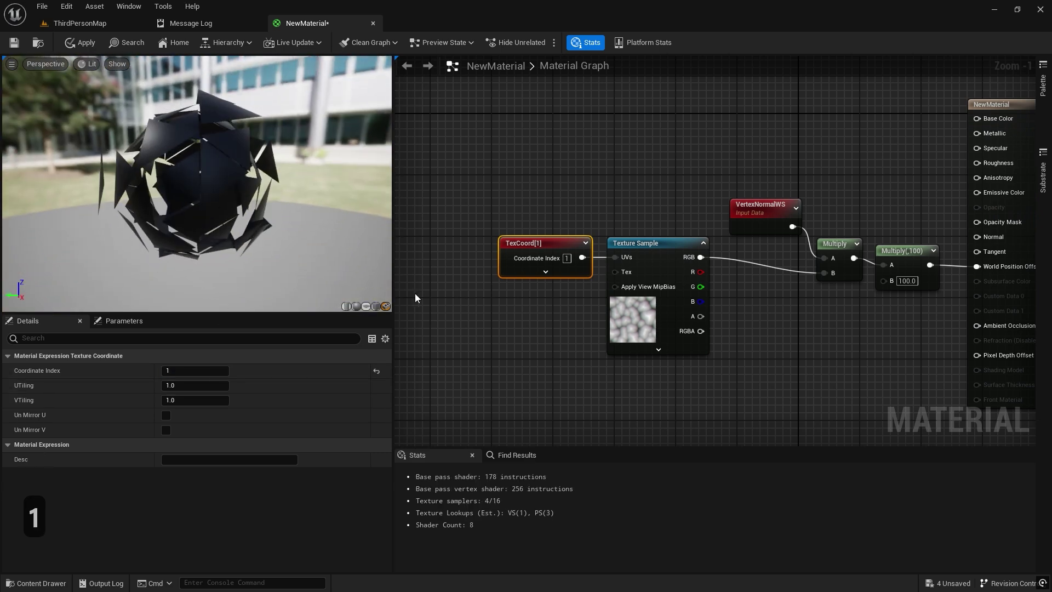
Add a Panner node between TexCoord[1] and the Texture Sample's UVs, wiring its Coordinate input and output, and space the nodes out
right_click_drag(493, 357, 469, 351)
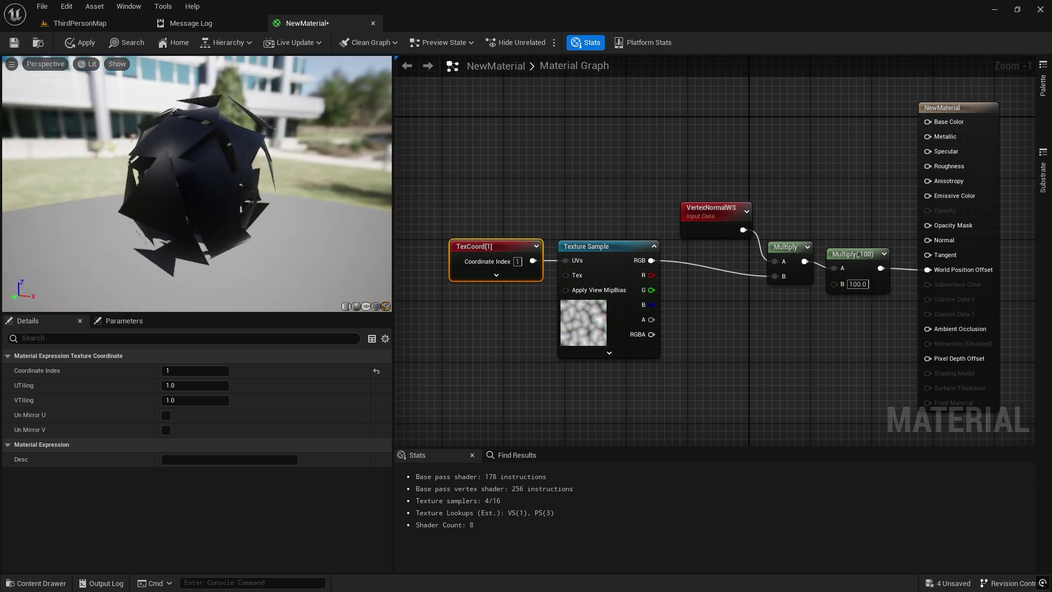
left_click(697, 313)
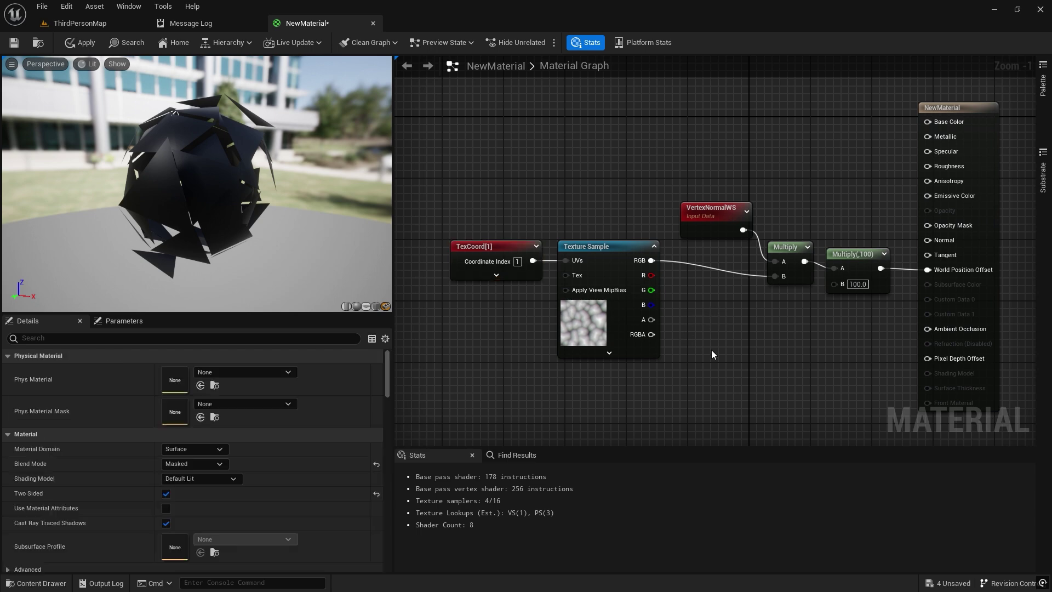
right_click(715, 327)
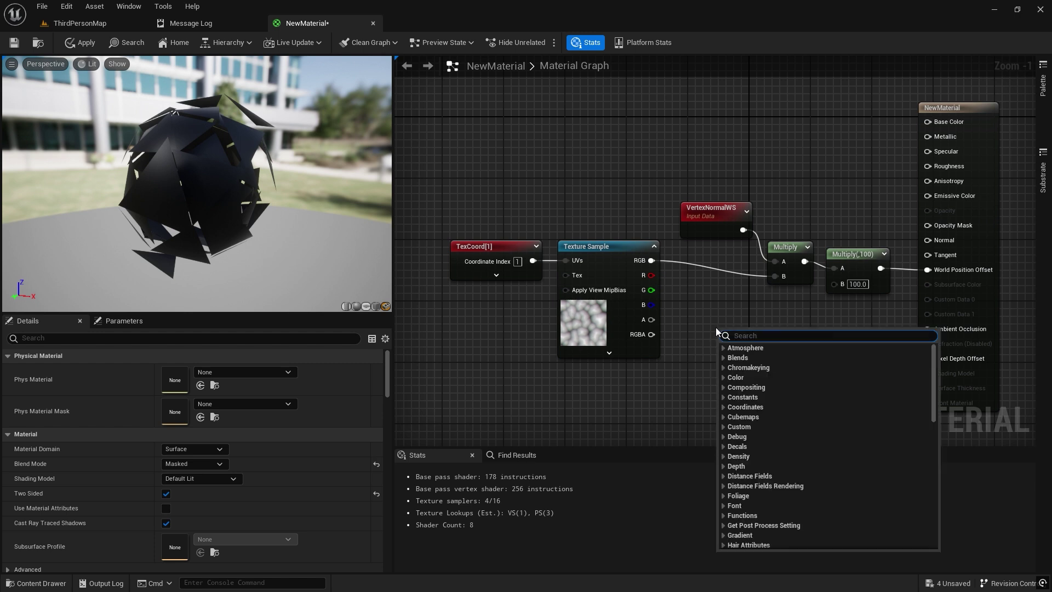
left_click(472, 329)
left_click(455, 316)
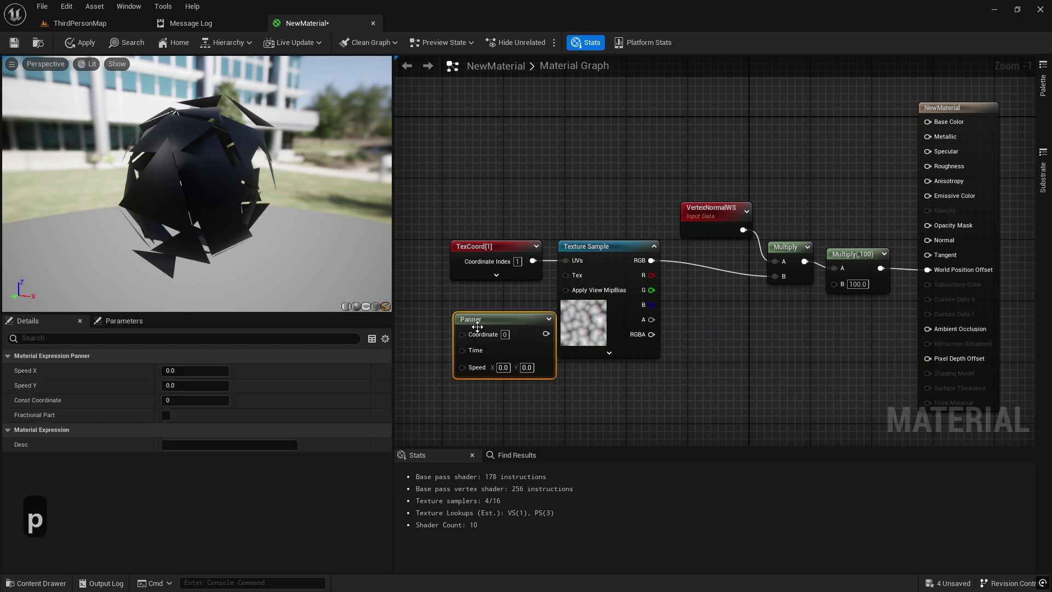
left_click_drag(533, 261, 462, 334)
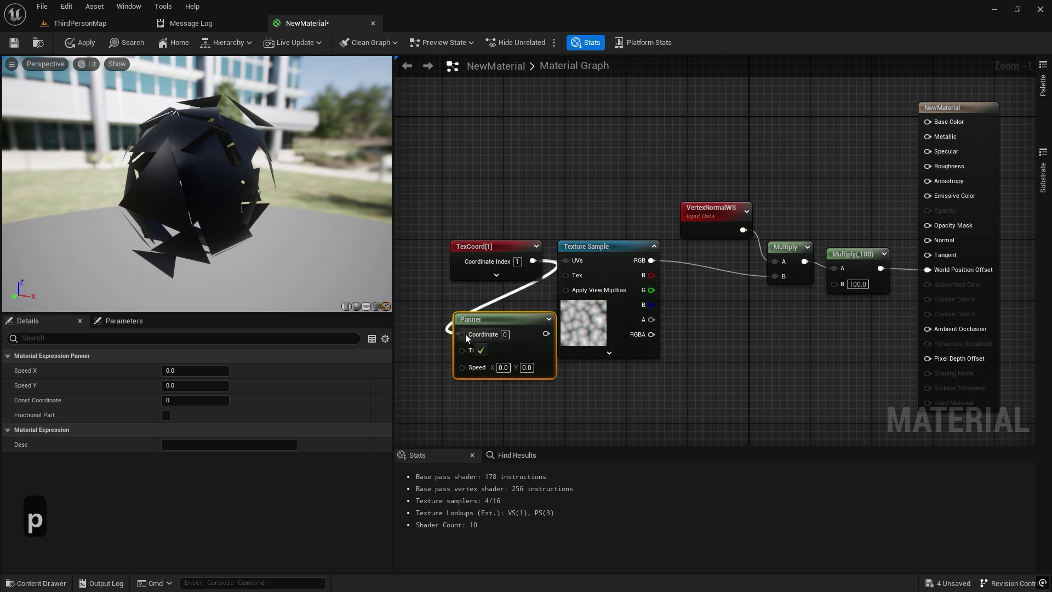
left_click_drag(545, 333, 679, 290)
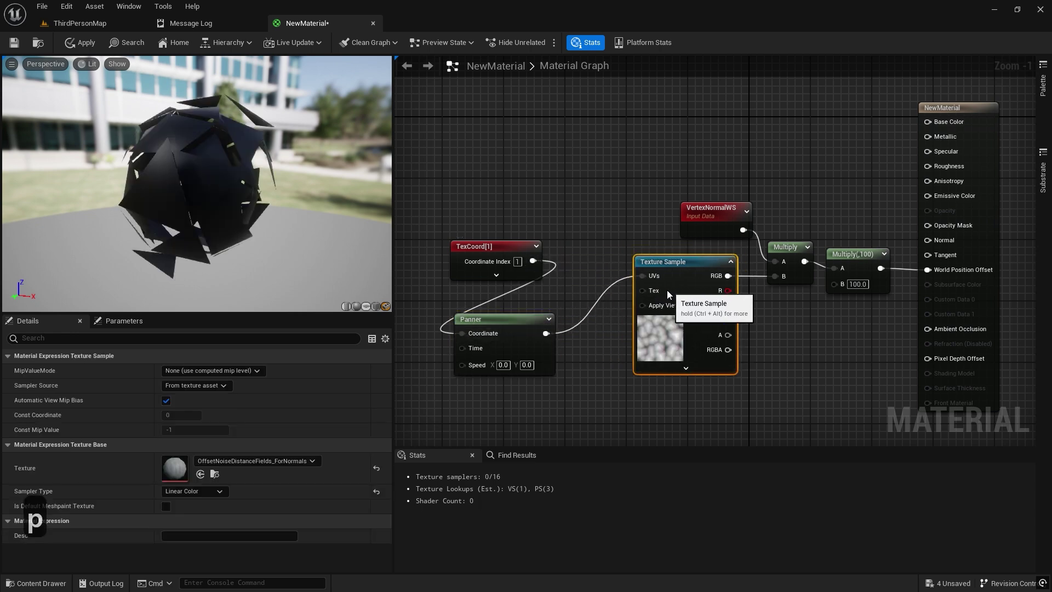
left_click_drag(504, 322, 554, 303)
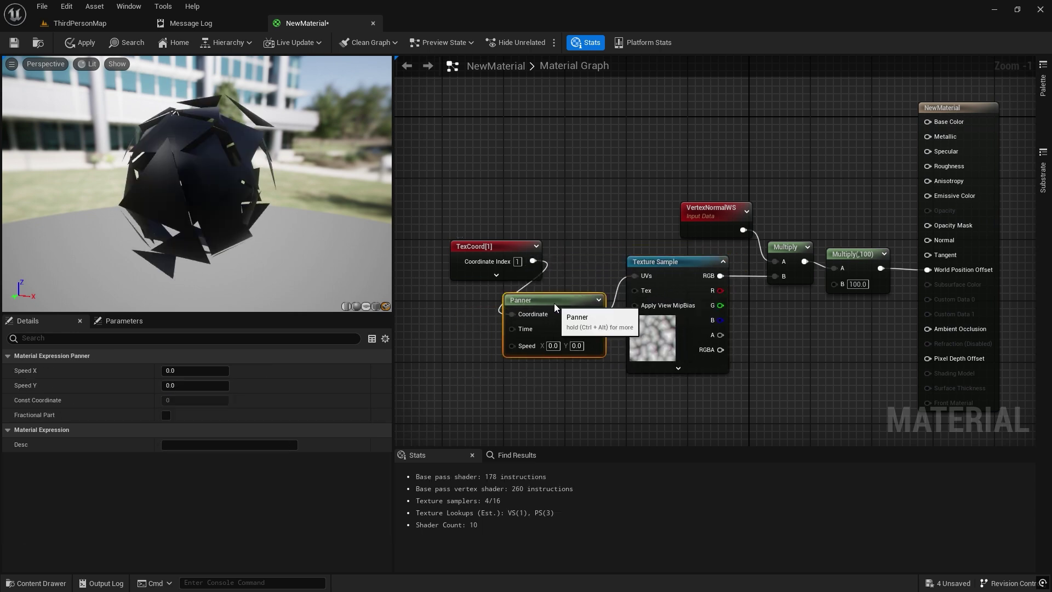
Set the Panner node's Speed Y to 0.5 and check the movement on the preview mesh
key("ctrl+a")
type(".5")
left_click(597, 393)
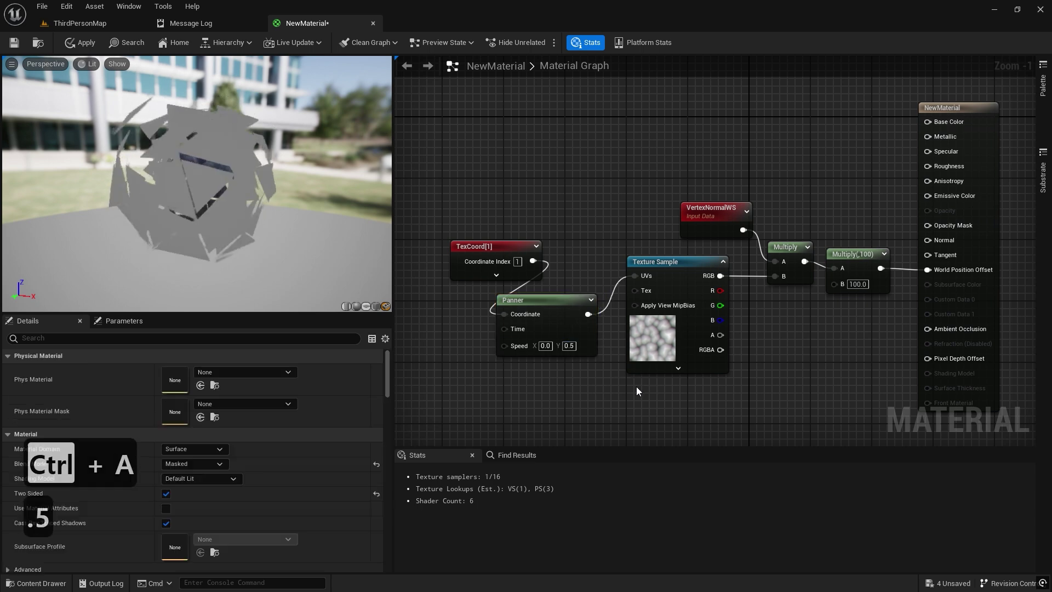
left_click_drag(281, 193, 346, 195)
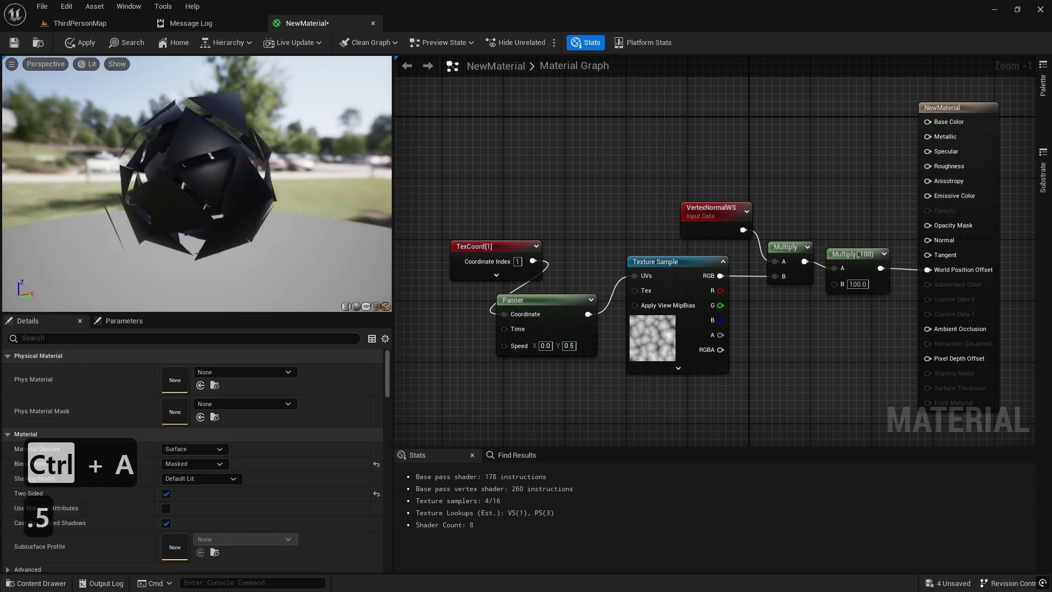
Add a Time node and a new Multiply node below the displacement nodes, and connect Time to the Multiply's A input
right_click_drag(574, 386, 574, 362)
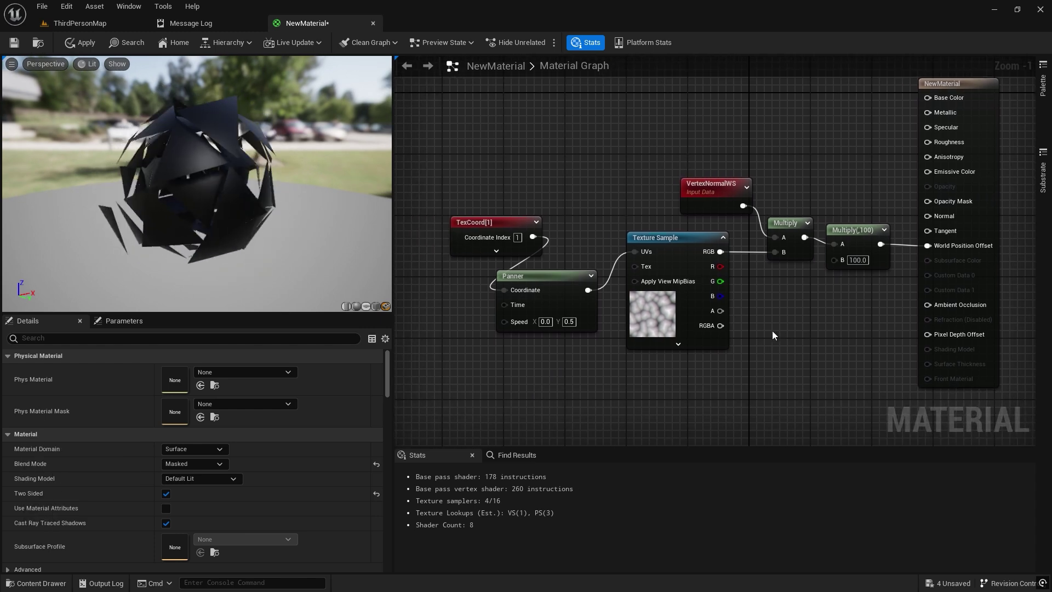
right_click(773, 335)
type("time")
key("Return")
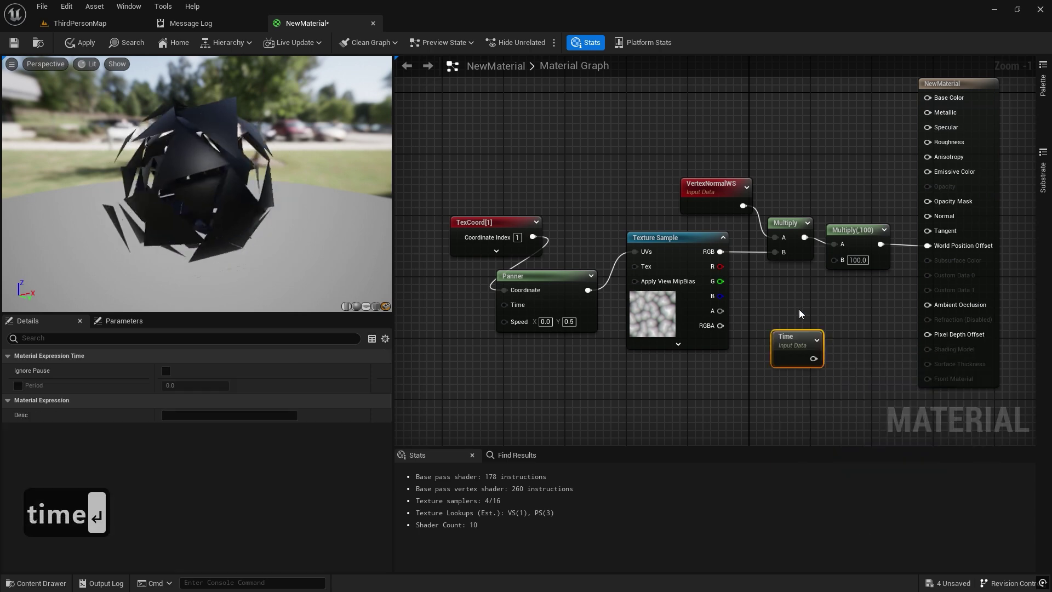
key("m")
left_click(840, 331)
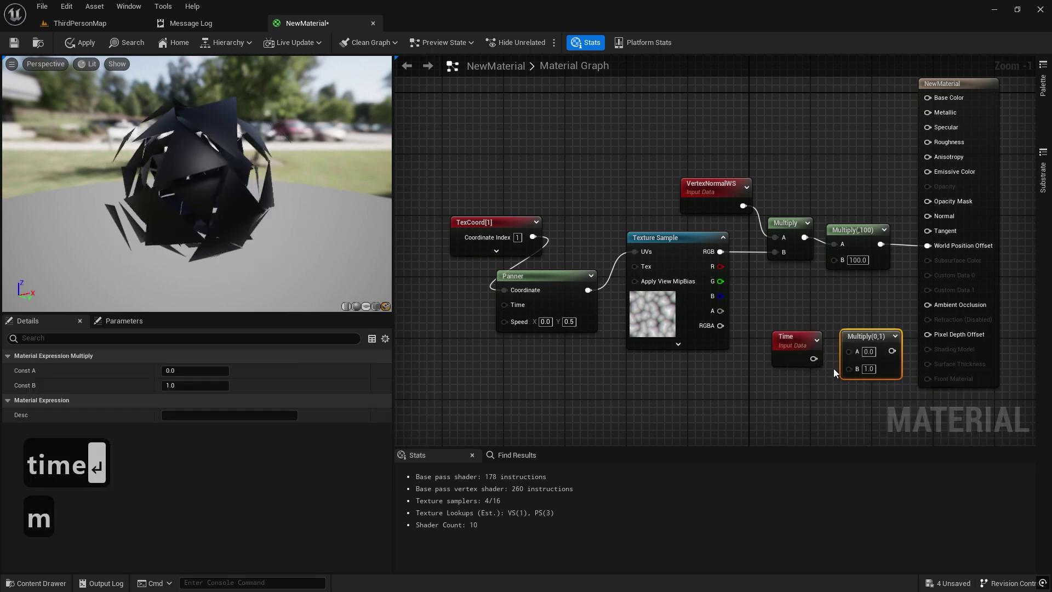
left_click_drag(814, 359, 849, 351)
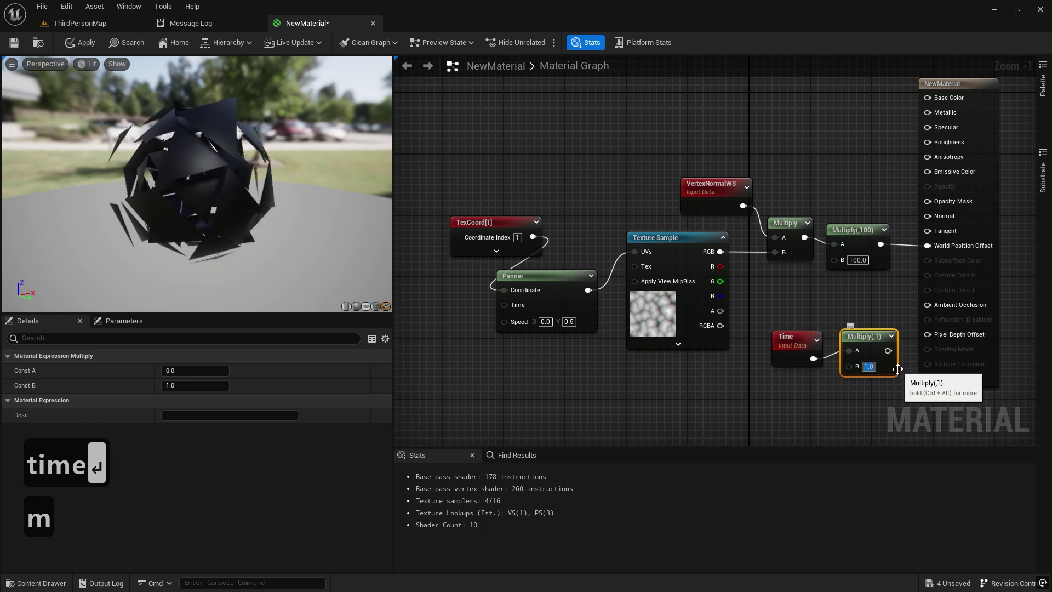
Set the Time Multiply's B value to 0.5 and connect its result to B of the Multiply feeding World Position Offset
type(".5")
left_click(905, 368)
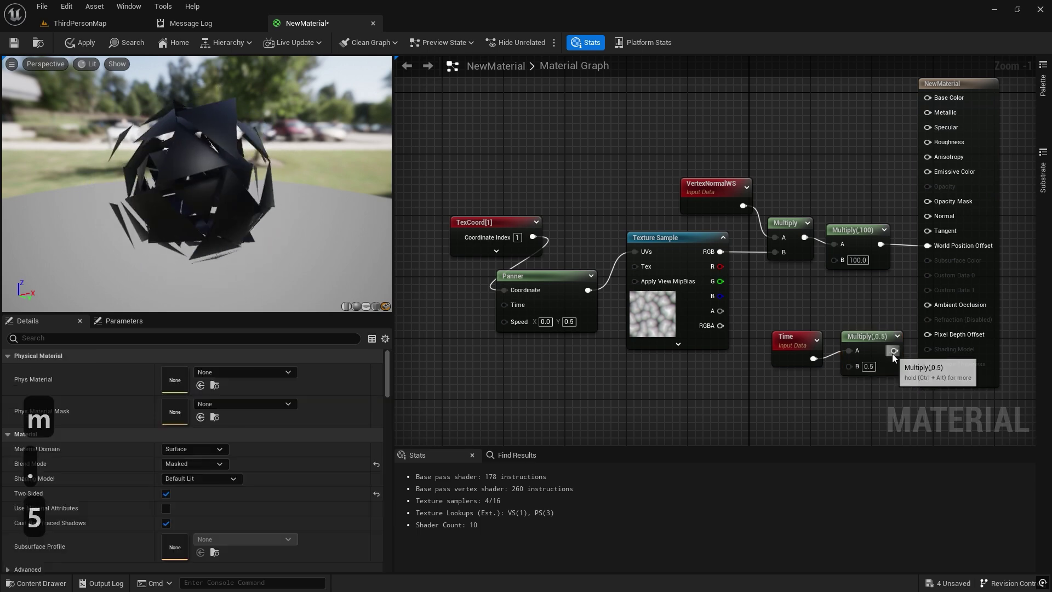
left_click_drag(894, 350, 834, 258)
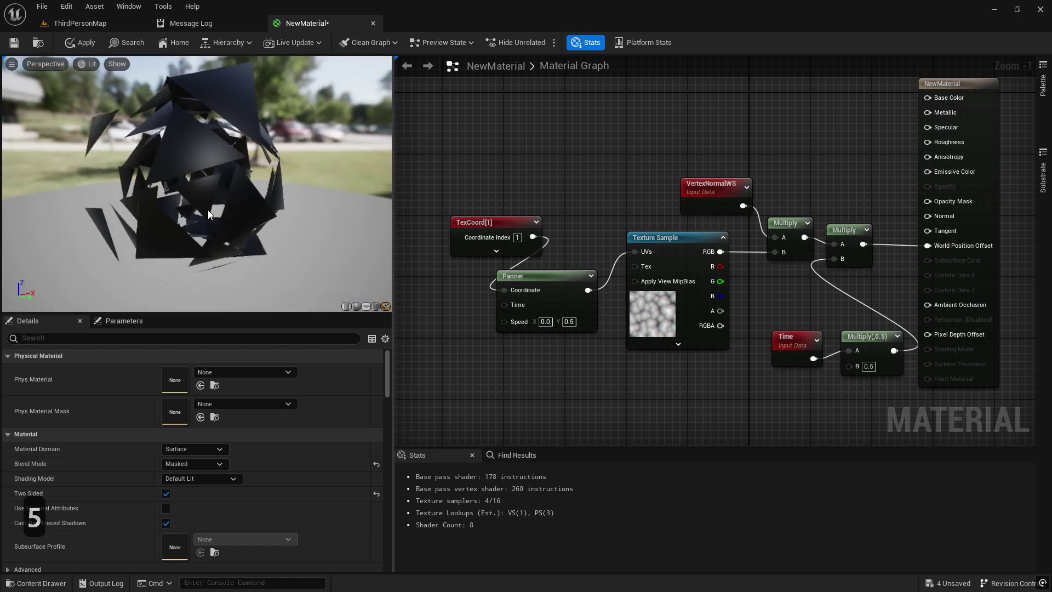
Add a Sine node between the Time Multiply and the B input of the Multiply feeding World Position Offset
right_click_drag(884, 390, 665, 388)
right_click(732, 316)
type("s")
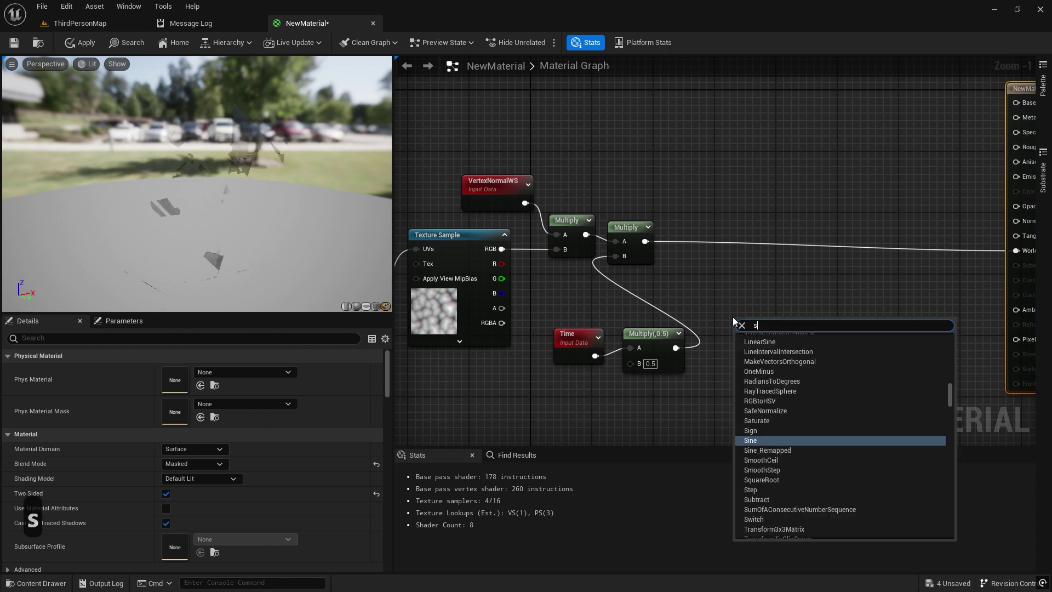
type("ine")
key("Return")
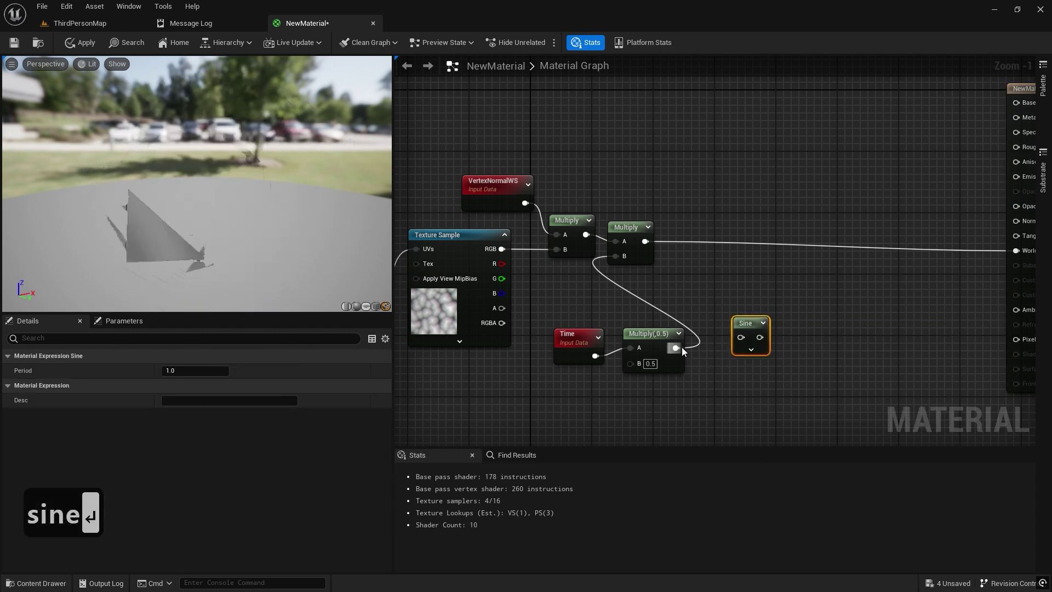
left_click_drag(759, 337, 644, 242)
left_click_drag(644, 252, 764, 246)
left_click_drag(760, 336, 741, 249)
Tidy the graph by moving the Time, Multiply and Sine chain, the last Multiply and the material output node closer together
scroll(786, 281, "down", 2)
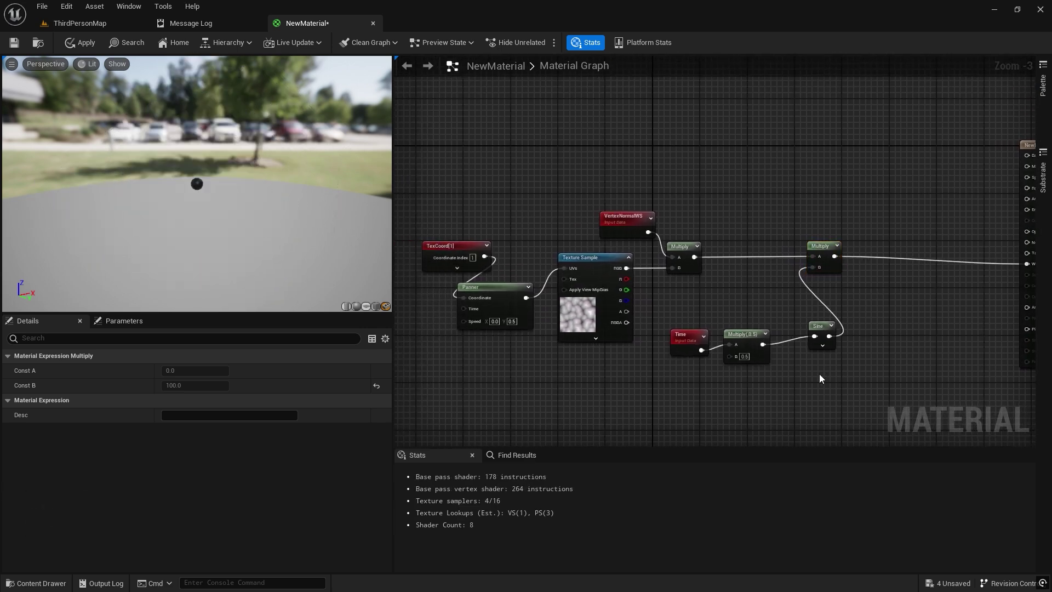
left_click_drag(819, 375, 553, 363)
left_click(777, 367)
right_click_drag(777, 367, 711, 326)
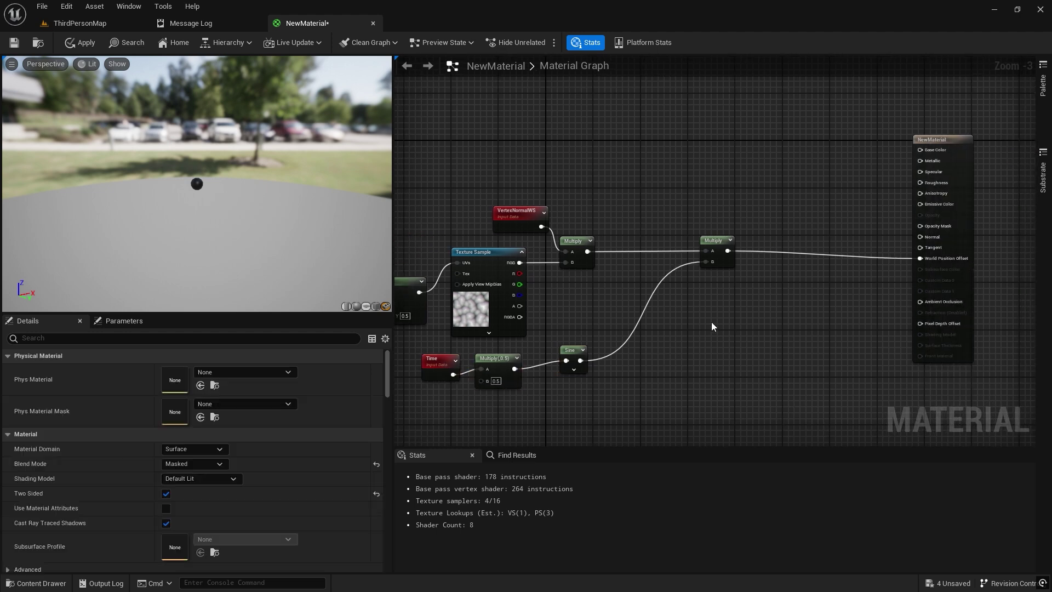
left_click(729, 268)
left_click_drag(728, 269, 638, 268)
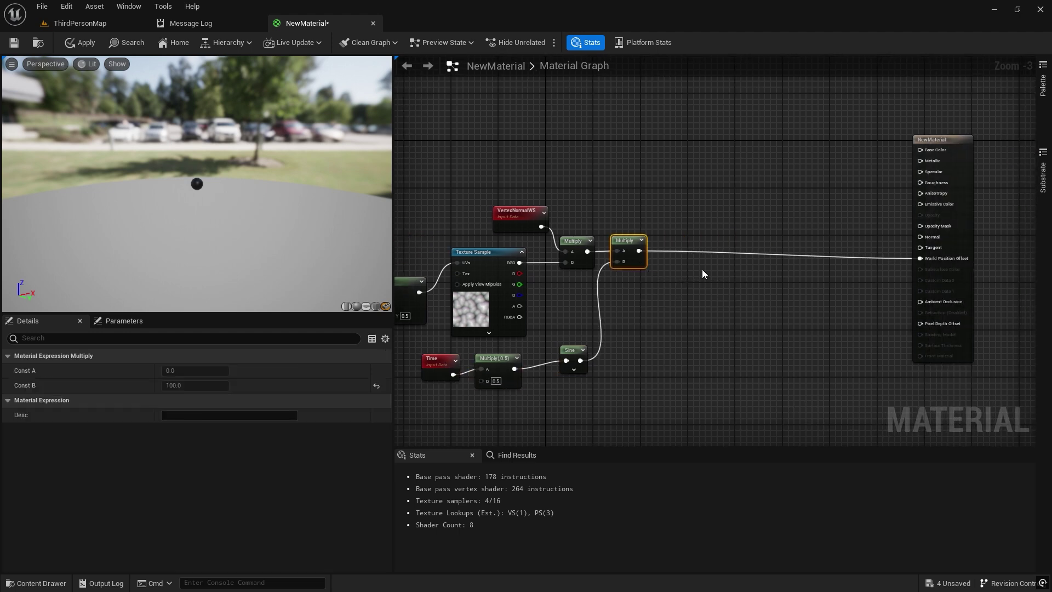
left_click_drag(950, 241, 706, 231)
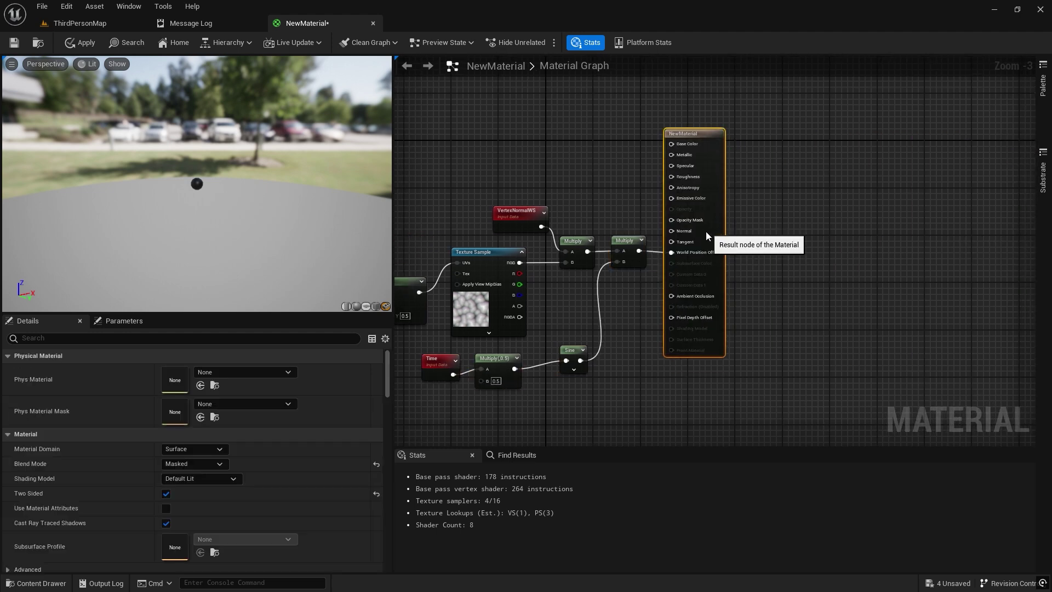
Add a Multiply node after the Sine node and connect the Sine output to its A input
key("Home")
left_click(793, 302)
scroll(806, 302, "up", 2)
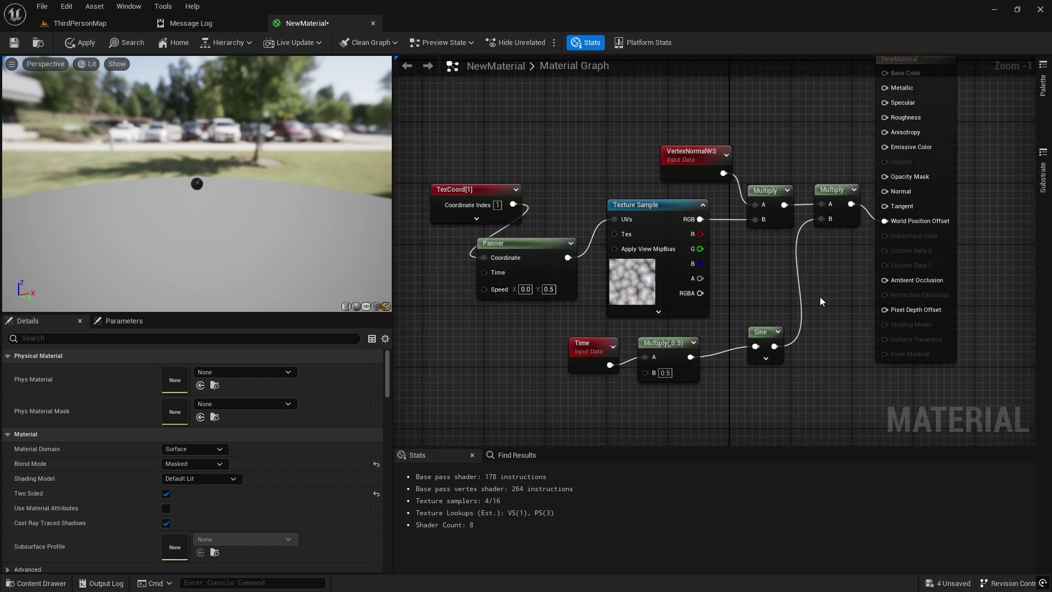
key("m")
left_click(820, 300)
left_click_drag(774, 346, 825, 319)
left_click_drag(836, 311, 826, 306)
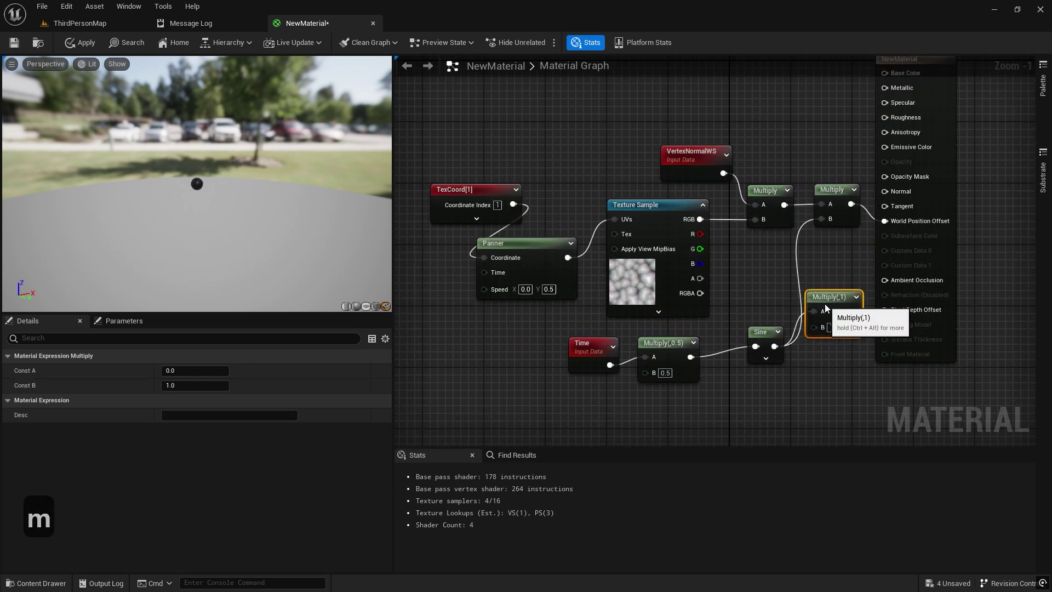
Set the Sine Multiply's B value to 100, connect it to B of the Multiply feeding World Position Offset, and shift the output node
key("ctrl+a")
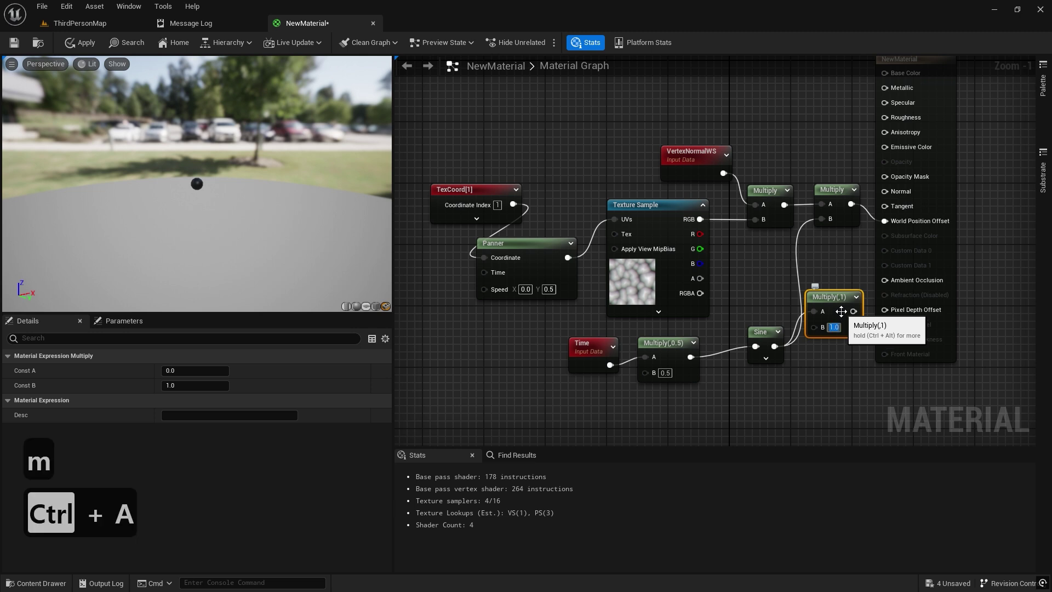
type("100")
key("Return")
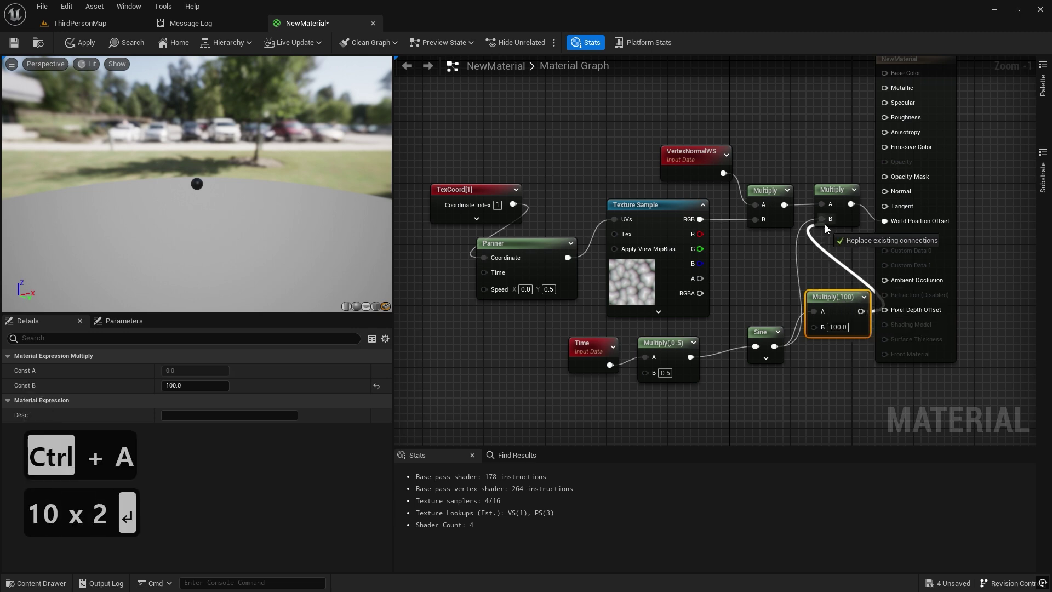
left_click_drag(826, 225, 822, 222)
right_click_drag(845, 269, 827, 273)
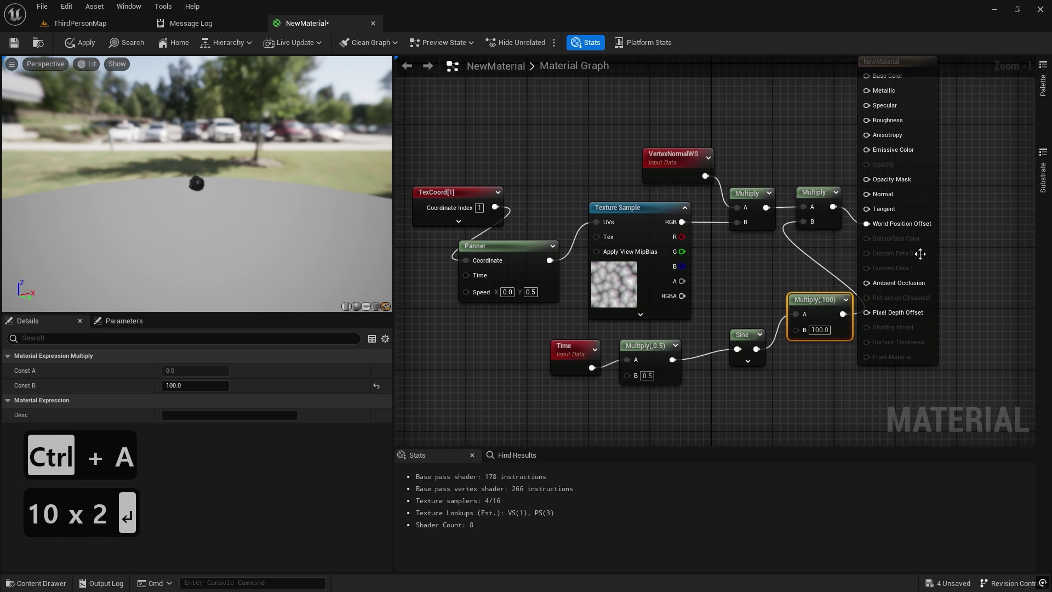
left_click_drag(920, 253, 951, 268)
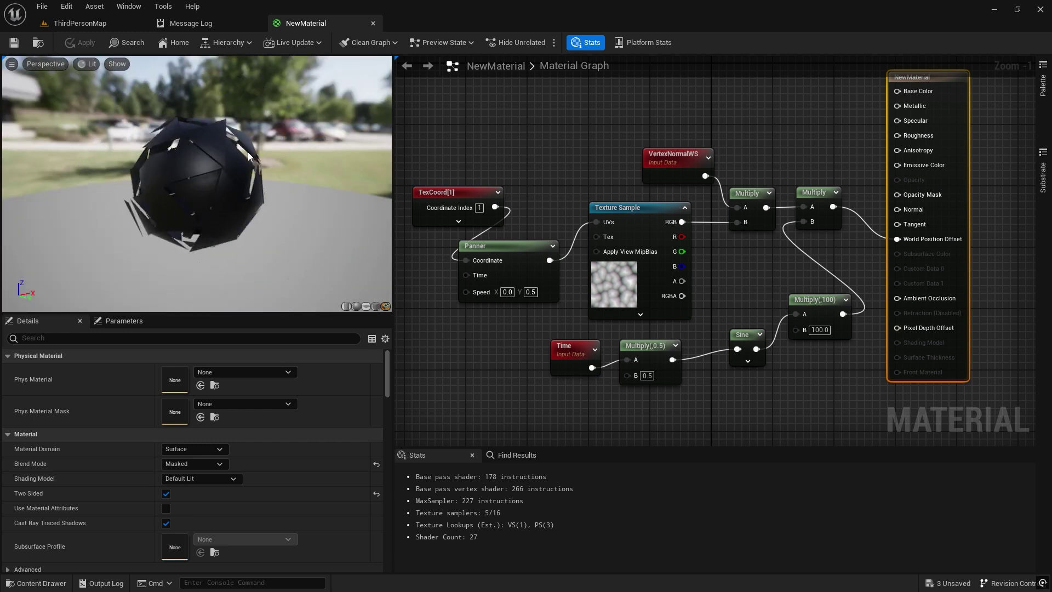
Add a Constant3Vector node above the displacement nodes and set its G and B values to 1 for a cyan color
right_click_drag(598, 143, 592, 194)
left_click(690, 127)
key("3")
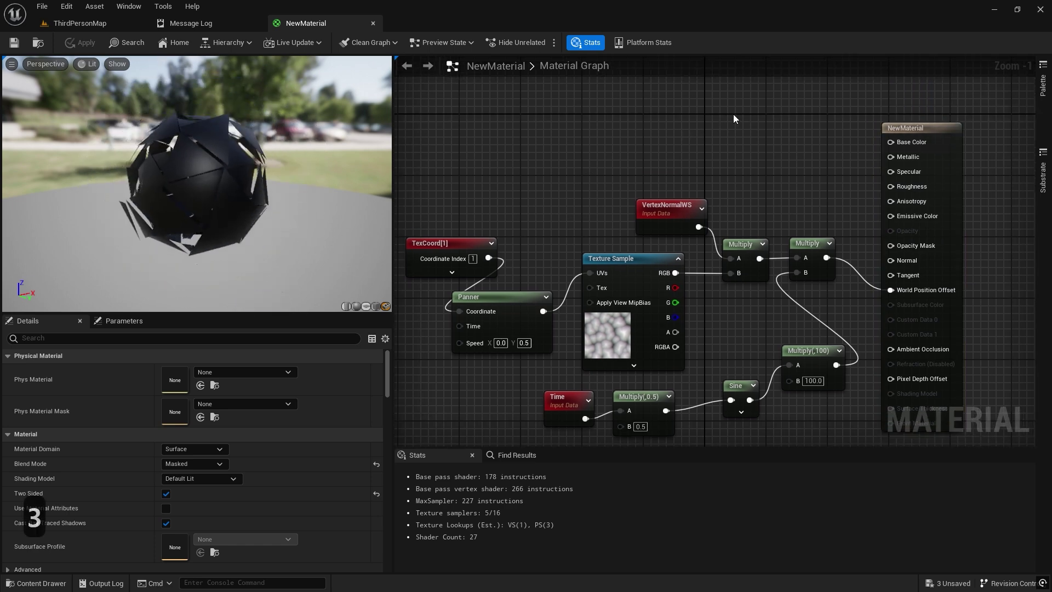
left_click(733, 114)
left_click(222, 415)
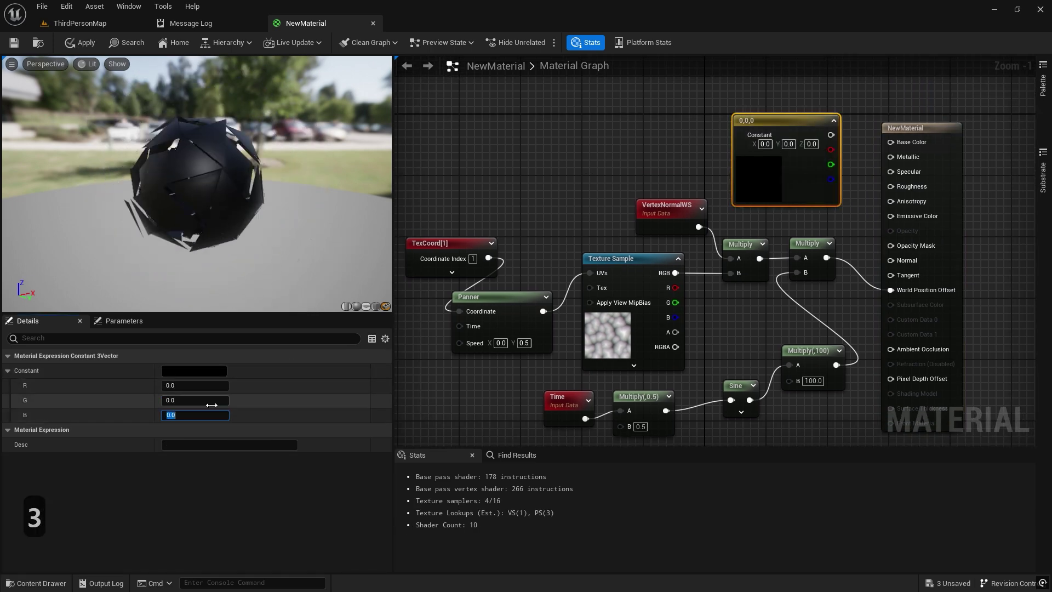
type("1")
left_click(205, 387)
left_click(200, 400)
type("1")
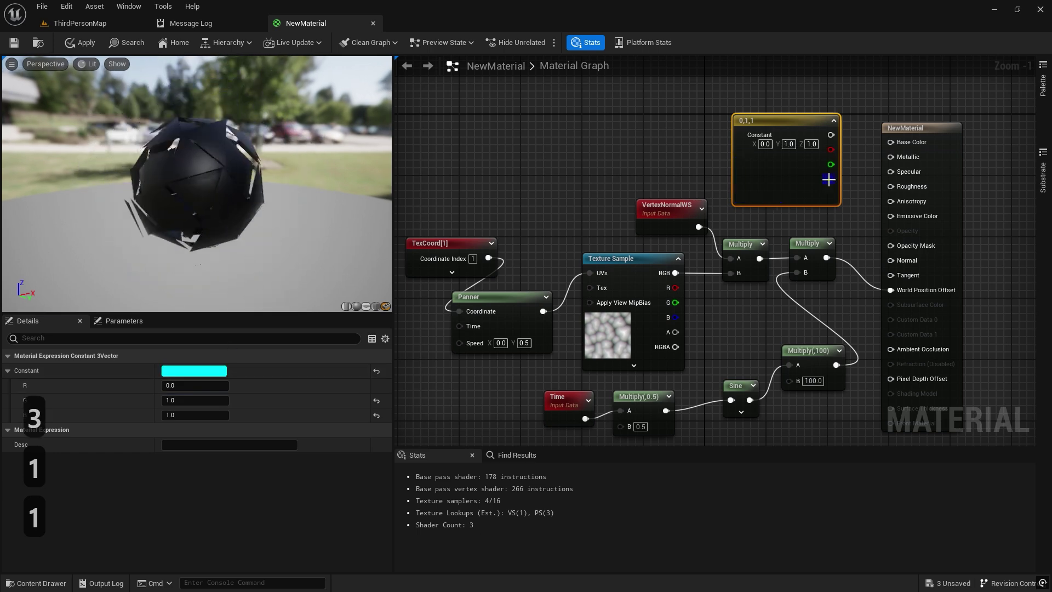
Connect the cyan constant to Emissive Color and move it away from the output node to free up space
left_click_drag(891, 217, 891, 217)
left_click_drag(752, 176, 716, 162)
right_click_drag(603, 143, 601, 172)
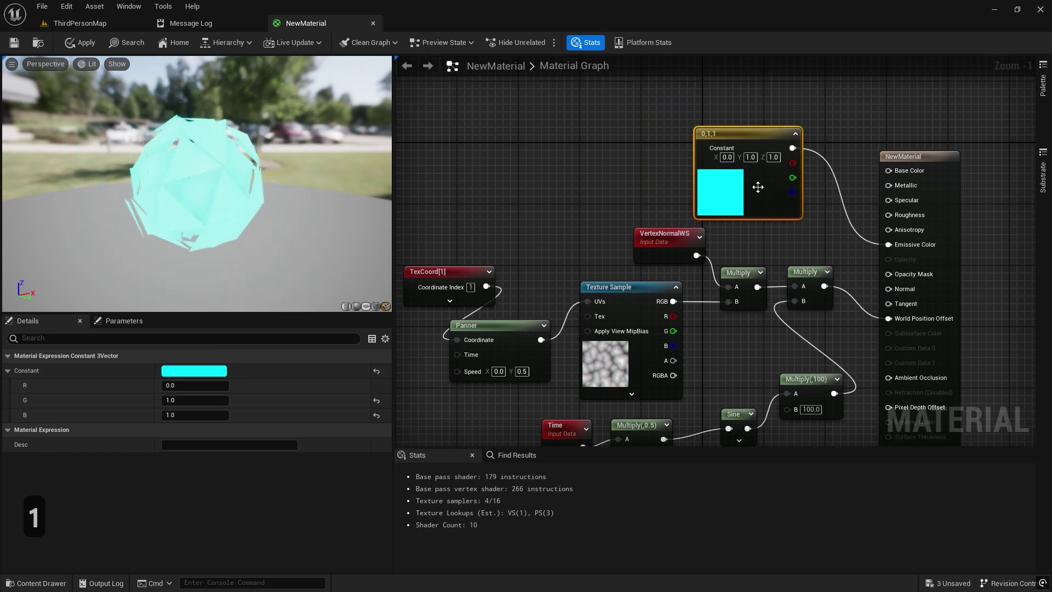
left_click_drag(758, 188, 659, 164)
left_click(722, 213)
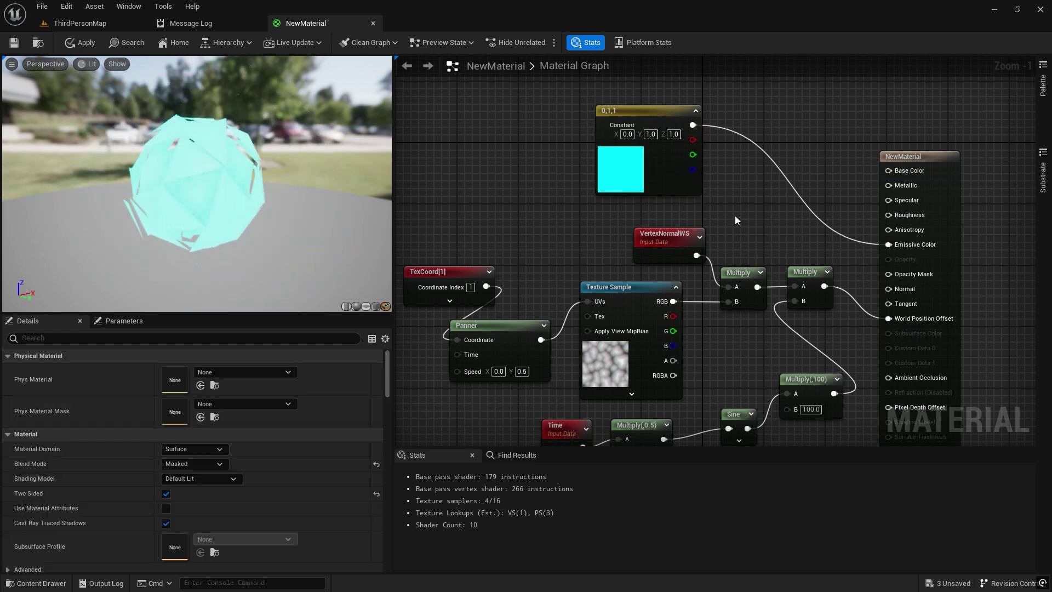
Add a Power node and connect the Texture Sample's R output to its Base input
key("e")
left_click(732, 195)
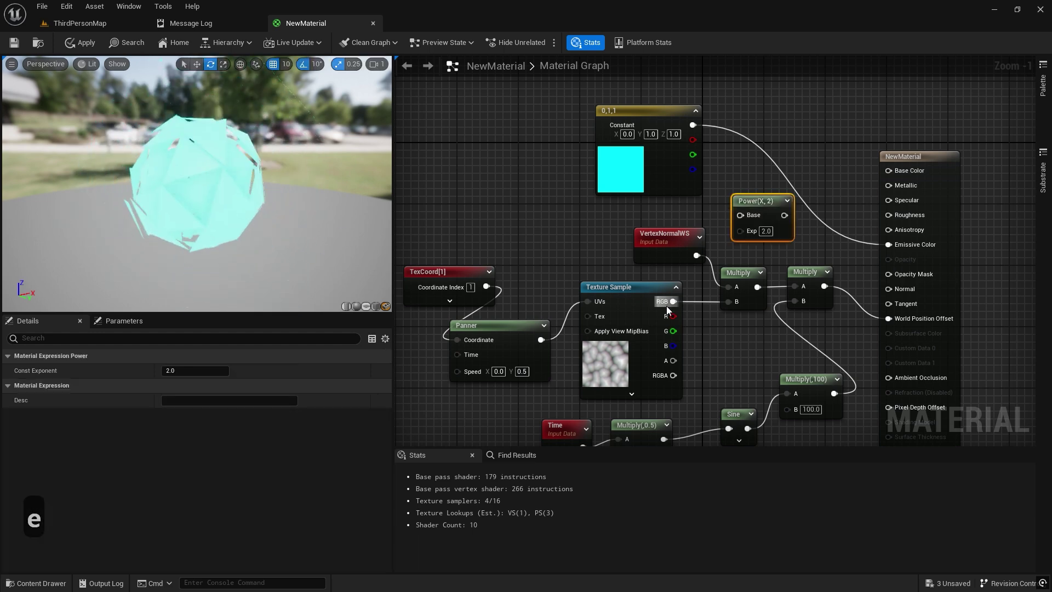
left_click_drag(672, 302, 690, 291)
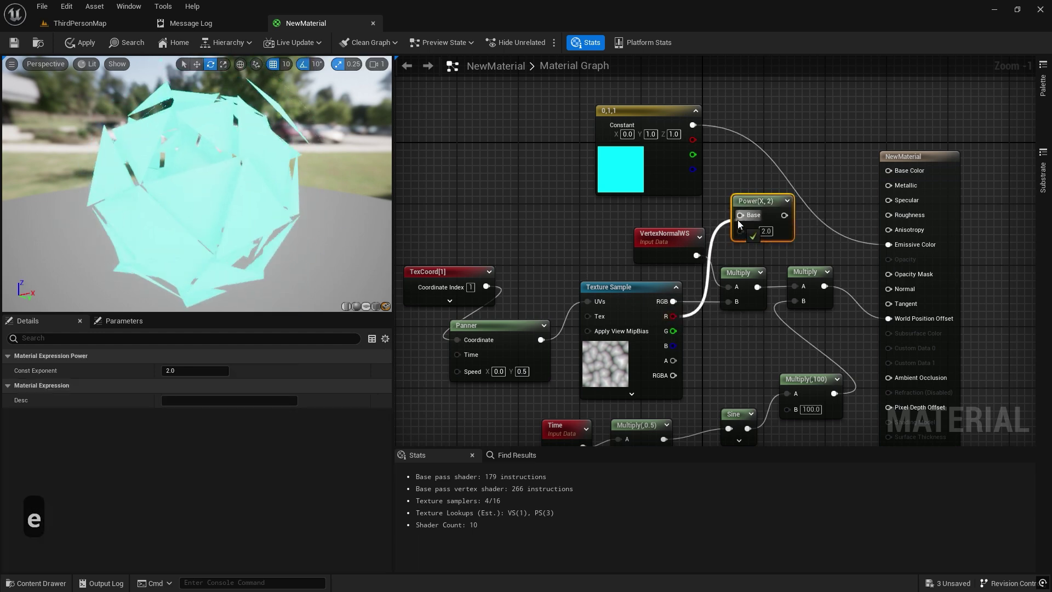
left_click(820, 173)
left_click_drag(737, 219, 828, 211)
Add a Multiply node combining the cyan constant with the Power result, and connect it to Emissive Color
key("m")
left_click(819, 172)
left_click_drag(816, 190, 693, 125)
left_click_drag(880, 241, 888, 244)
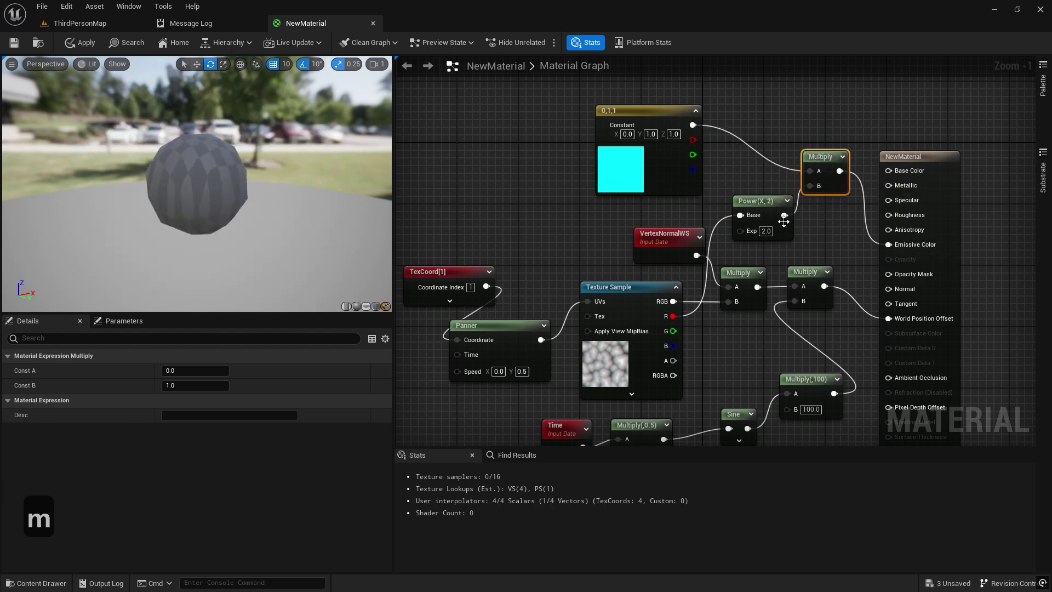
Move the Power node up so it sits closer to the Multiply node feeding Emissive Color
left_click_drag(762, 208, 761, 195)
left_click(784, 247)
right_click_drag(791, 246, 793, 219)
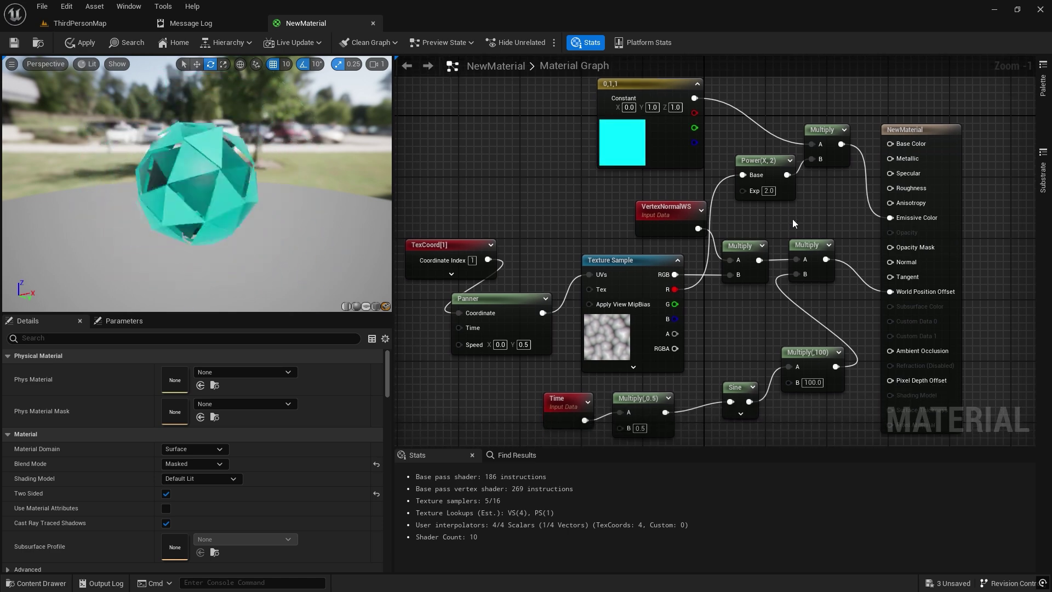
scroll(792, 219, "down", 1)
scroll(792, 219, "up", 1)
Set the color constant to R 1, G 0 and B 15, and apply the material changes
left_click(658, 153)
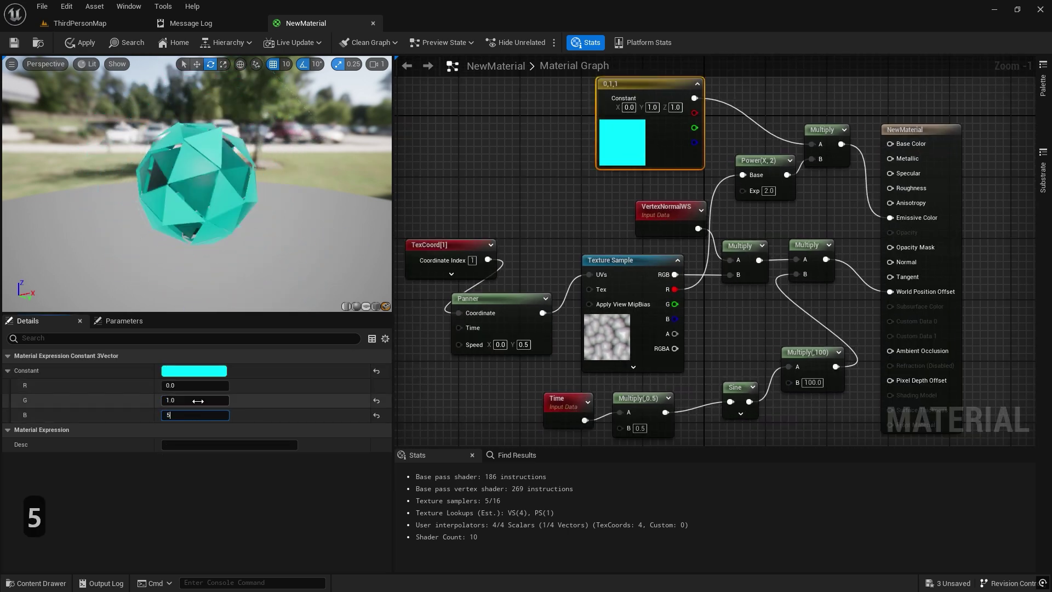
key("Return")
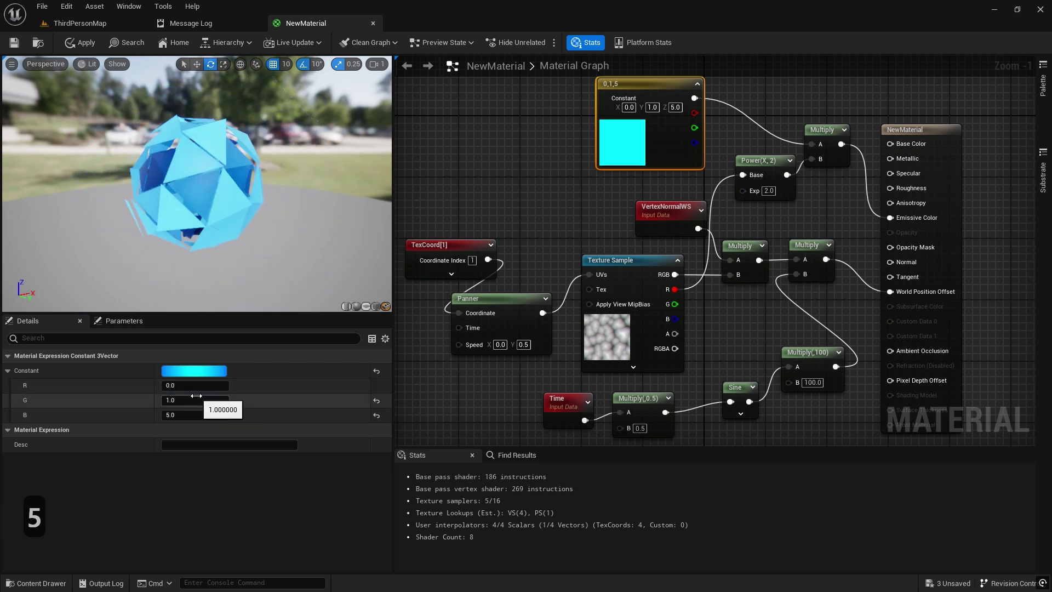
left_click(196, 396)
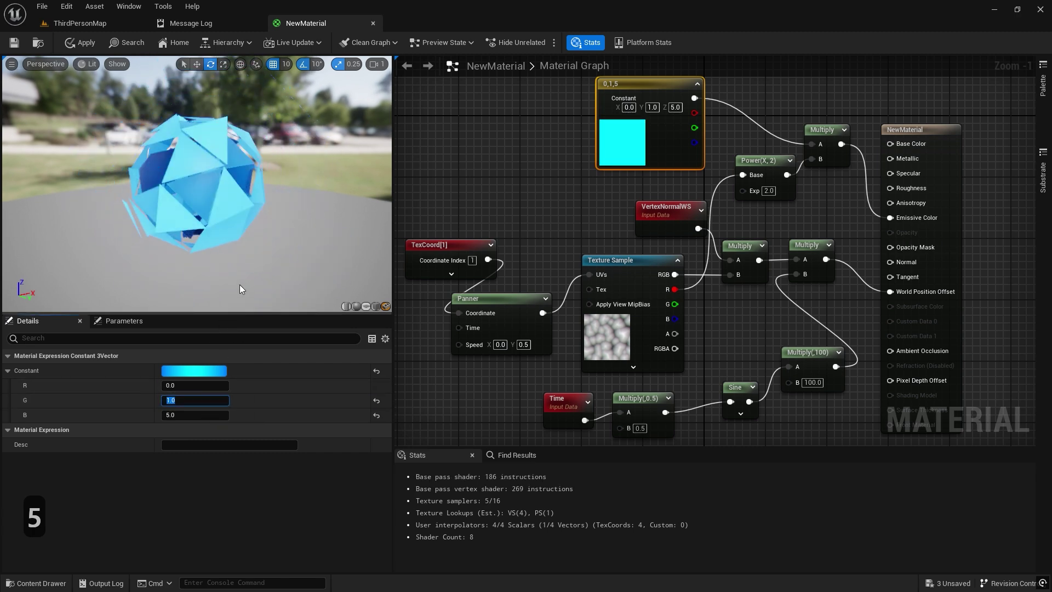
type("55")
key("Return")
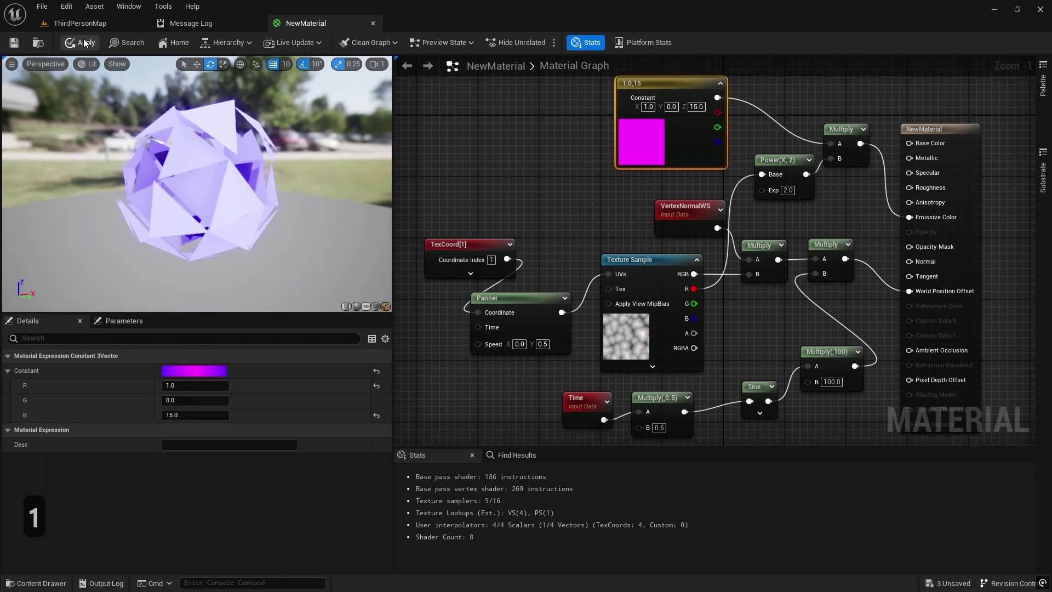
left_click(84, 43)
Duplicate the Texture Sample, connect the copy's RGB output to Base Color, and place it up beside the color constant
left_click(570, 236)
left_click(668, 313)
left_click(577, 373)
scroll(521, 191, "down", 2)
right_click_drag(521, 191, 540, 256)
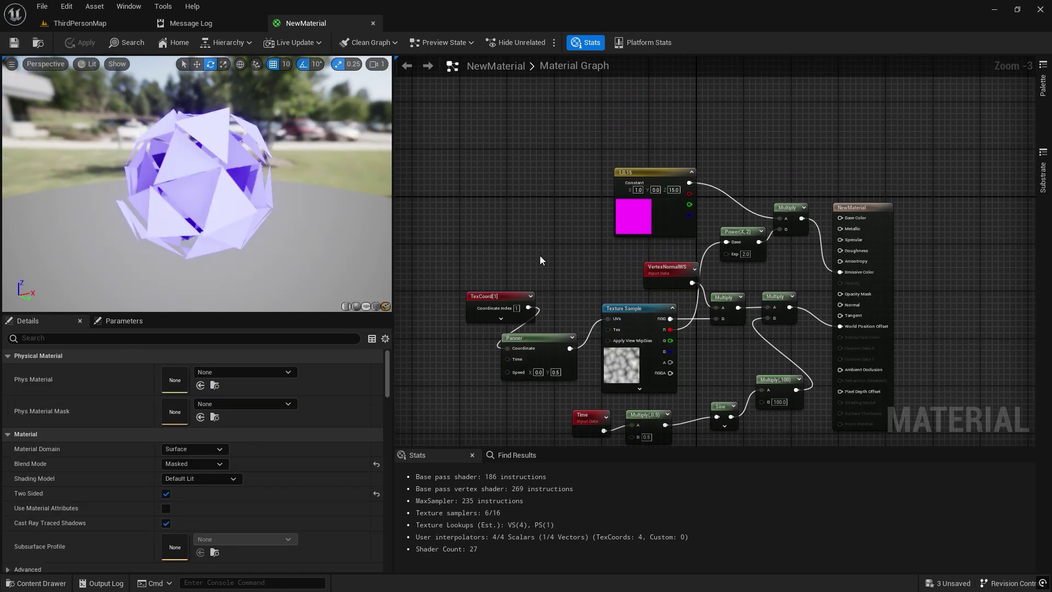
left_click(635, 310)
key("ctrl+c")
key("ctrl+v")
left_click_drag(784, 176, 809, 201)
left_click_drag(809, 201, 839, 285)
right_click_drag(840, 285, 847, 202)
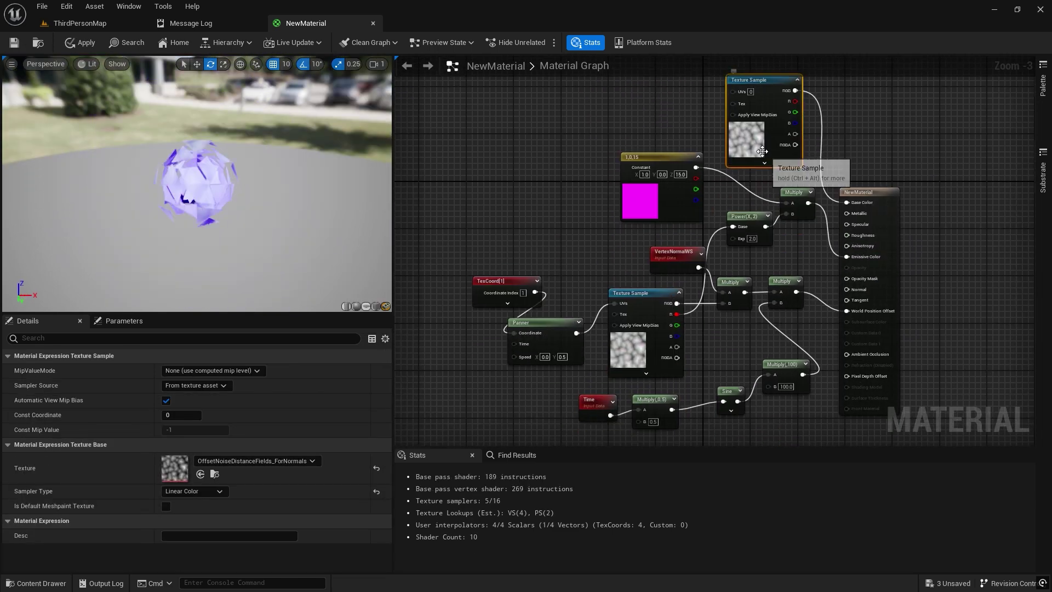
left_click_drag(766, 142, 558, 153)
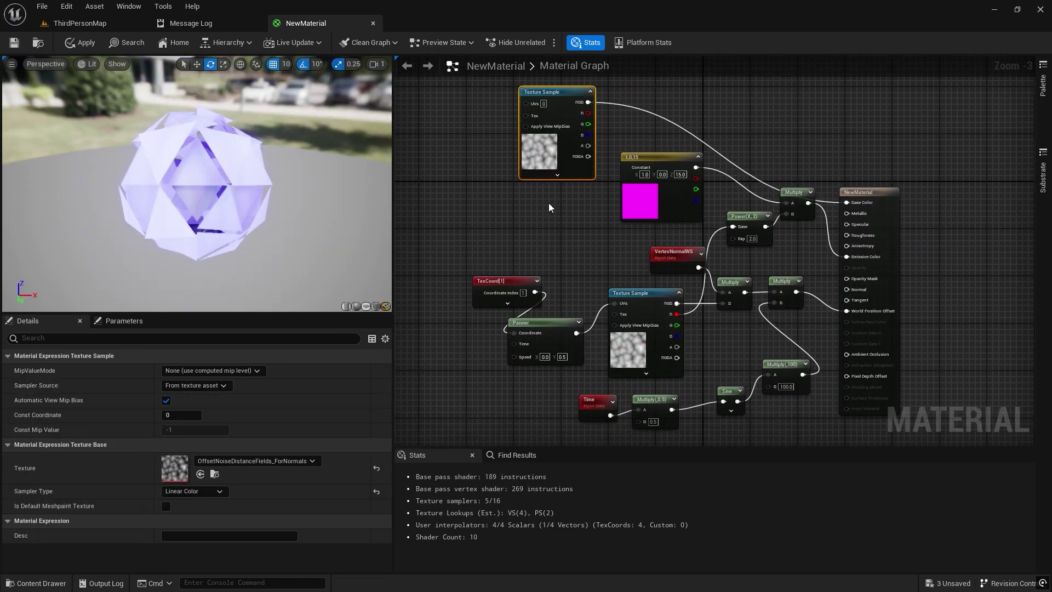
Connect the copied Texture Sample's RGB to Emissive Color and drive its UVs with a new Panner at Speed X 1
left_click_drag(847, 257, 588, 102)
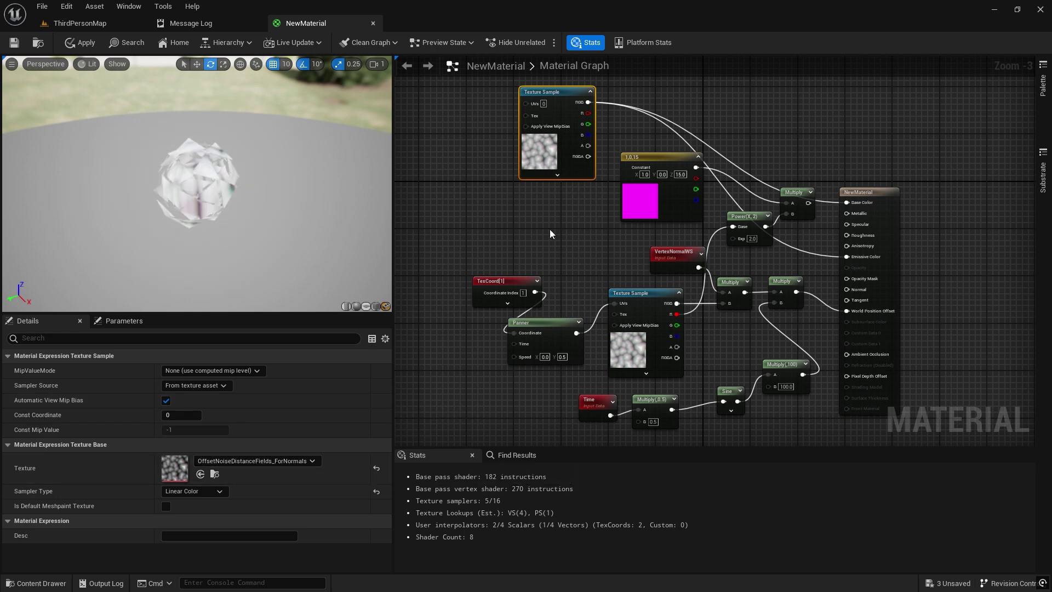
left_click(550, 230)
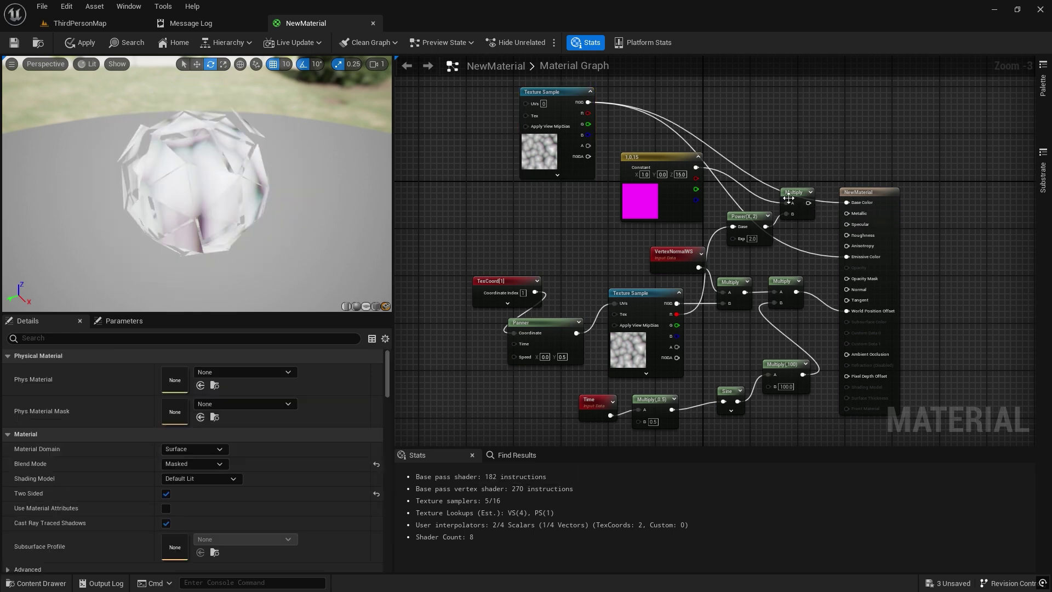
key("p")
left_click(430, 113)
left_click(194, 370)
type("1")
left_click_drag(499, 128, 697, 108)
Add a OneMinus node and feed it from the copied Texture Sample's RGB output
left_click(555, 209)
key("o")
left_click(690, 92)
left_click_drag(711, 108, 850, 206)
Reconnect the color Multiply node's output to Emissive Color and move the node up
left_click_drag(808, 203, 848, 257)
left_click_drag(794, 191, 788, 162)
left_click(813, 237)
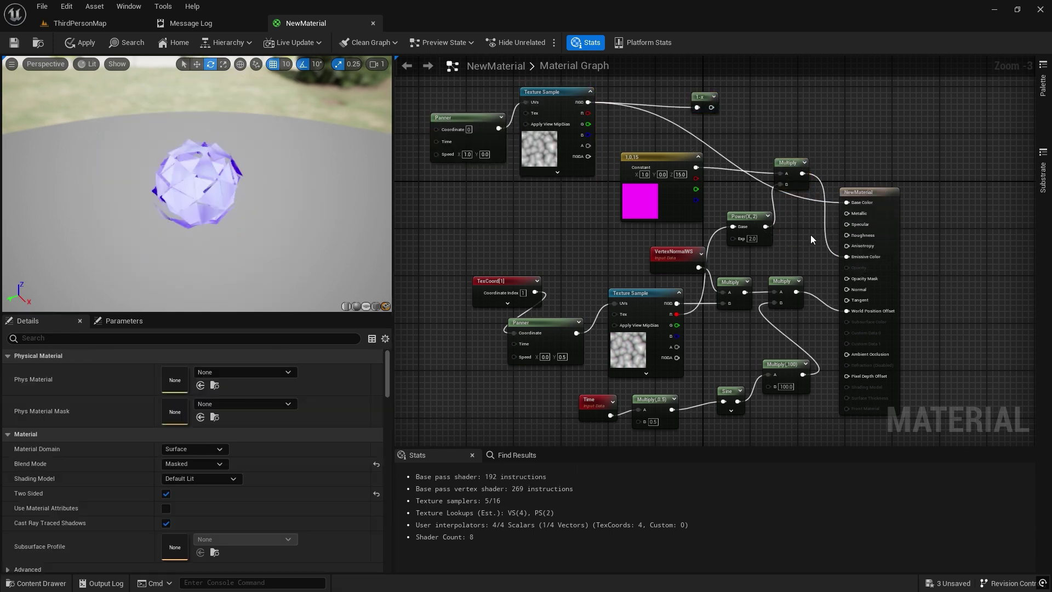
Break the texture's Base Color link, wire the color Multiply to Base Color, Metallic, Specular and Roughness, and apply the material
left_click(847, 202, "alt")
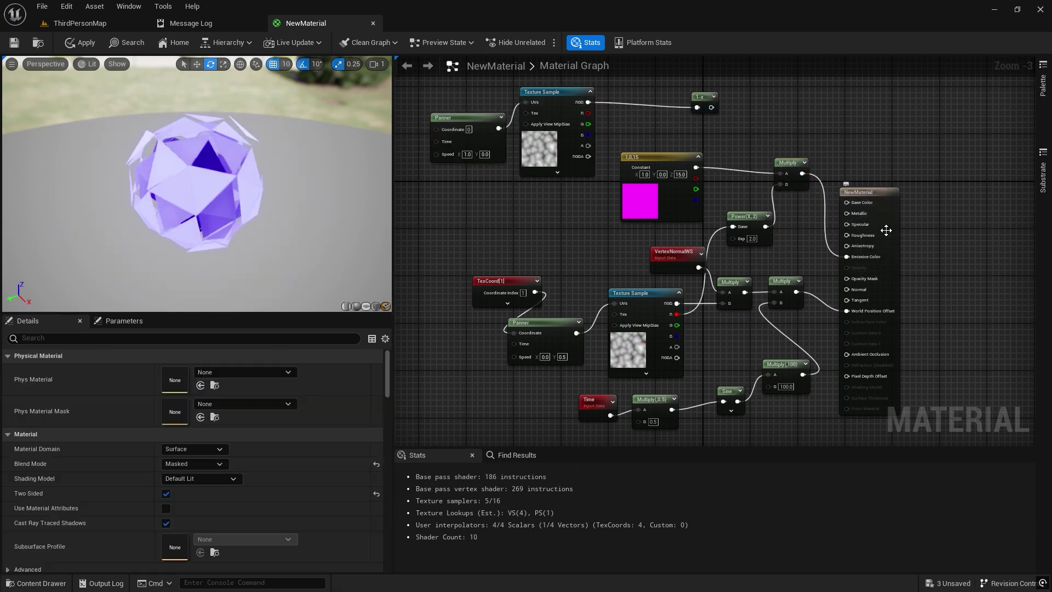
left_click_drag(886, 231, 898, 230)
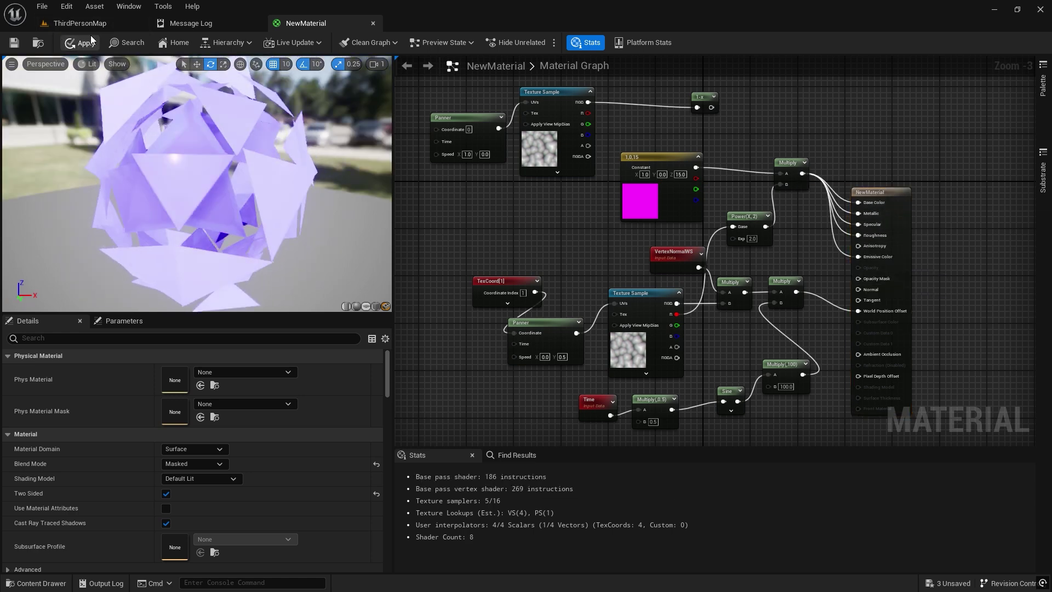
left_click(88, 43)
Open the SM_CrystalCore mesh from the CrystalCore folder and assign NewMaterial to its material slot
left_click(79, 23)
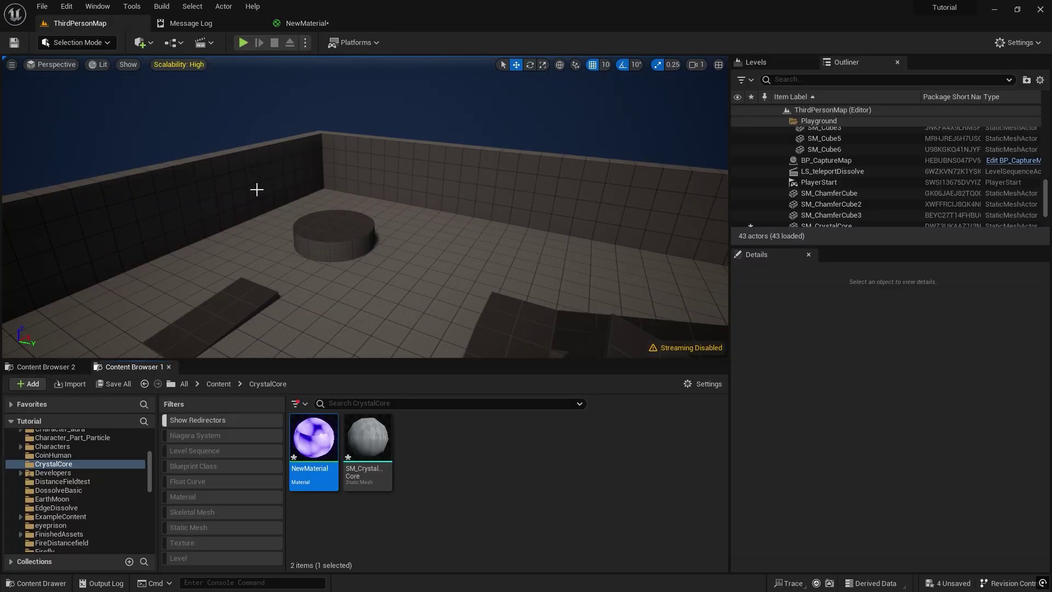
double_click(394, 456)
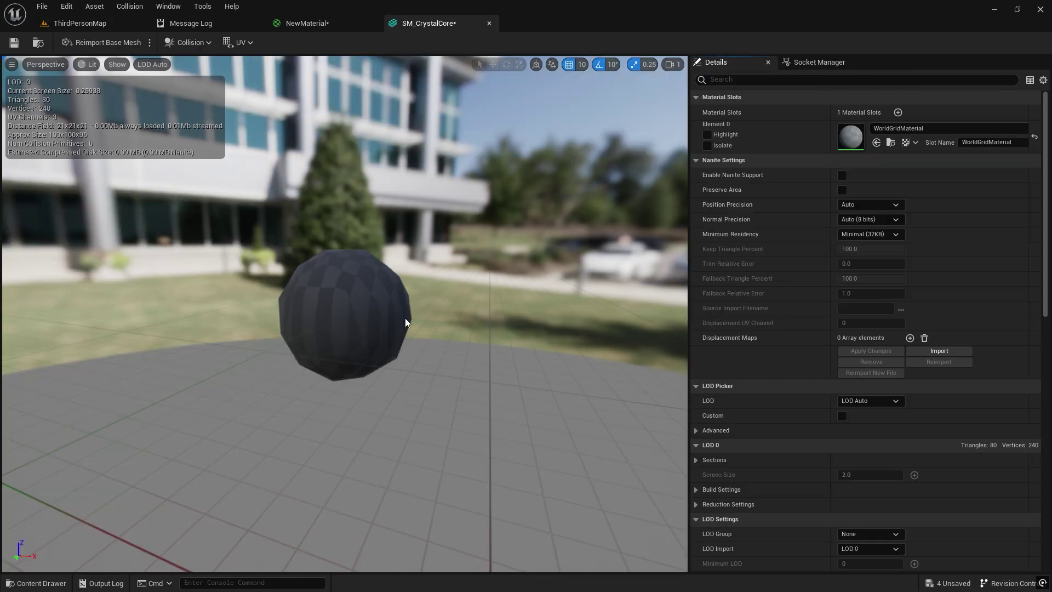
left_click(305, 24)
left_click(423, 25)
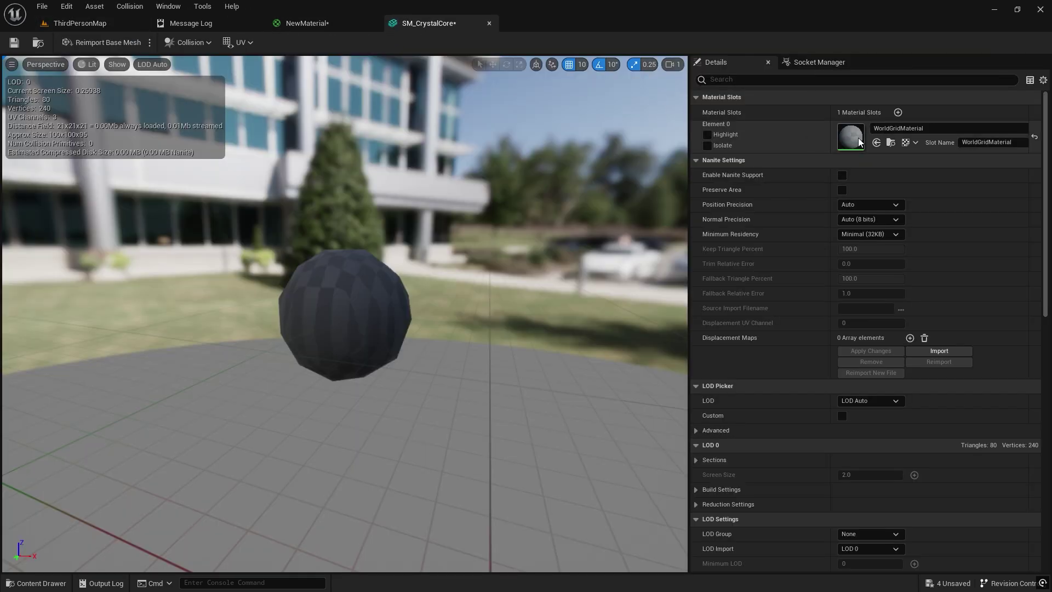
left_click(877, 143)
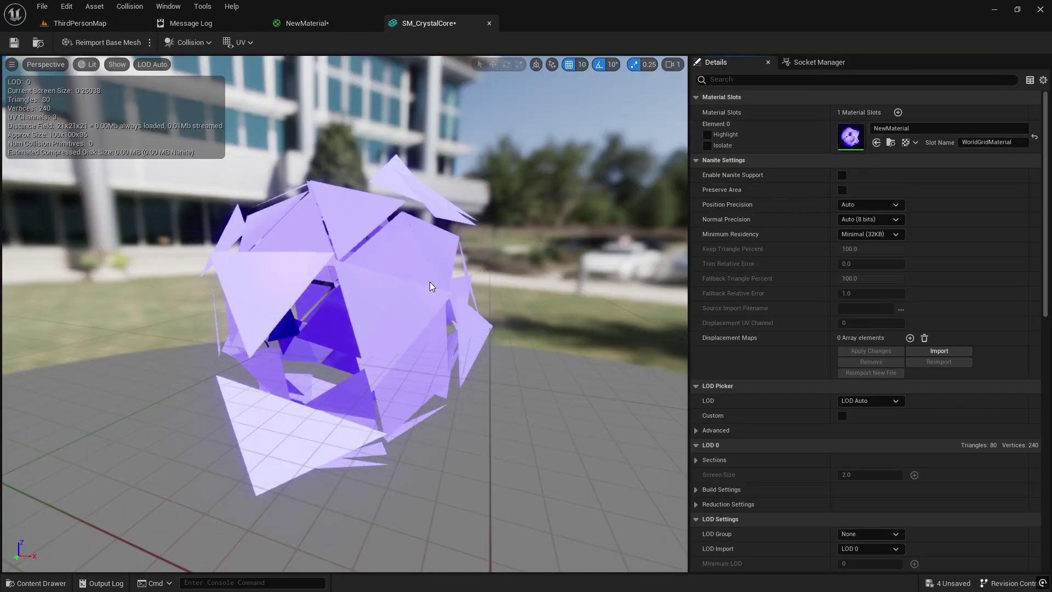
Display the mesh's UV Channel 0 layout and then its UV Channel 1 layout
left_click(242, 42)
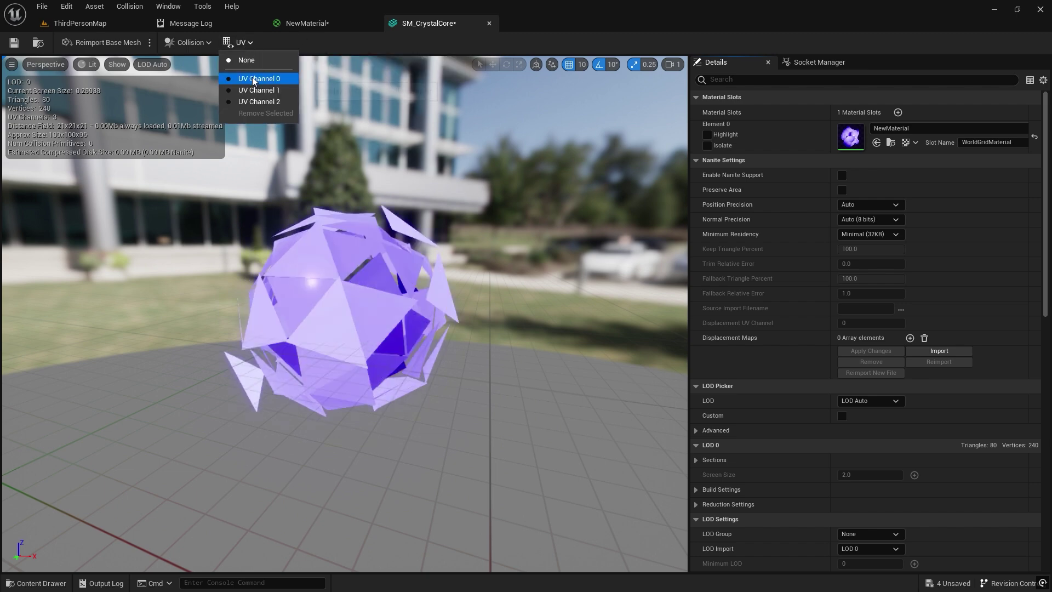
left_click(256, 79)
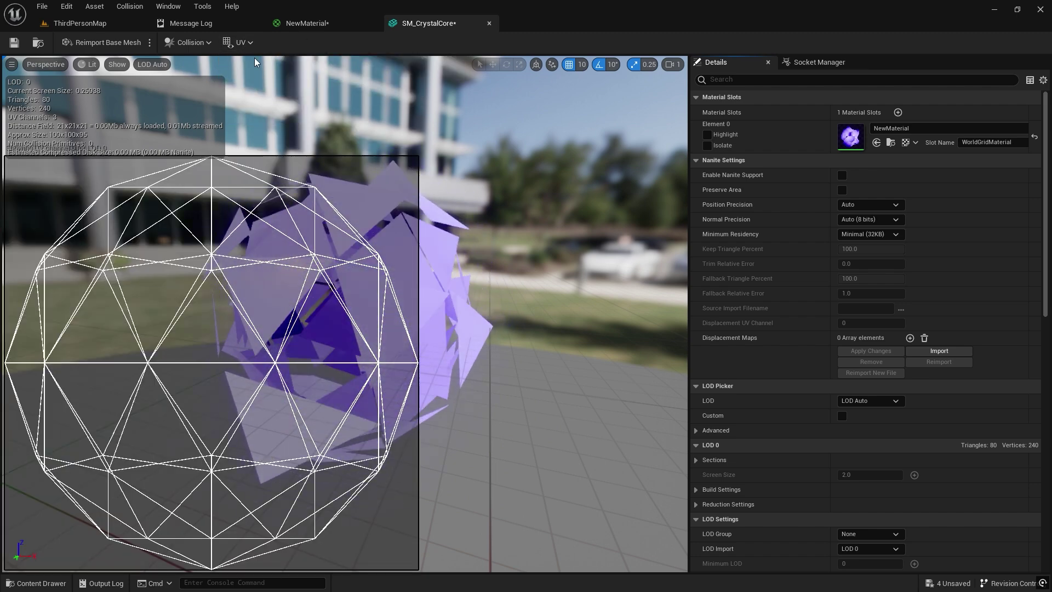
left_click(259, 90)
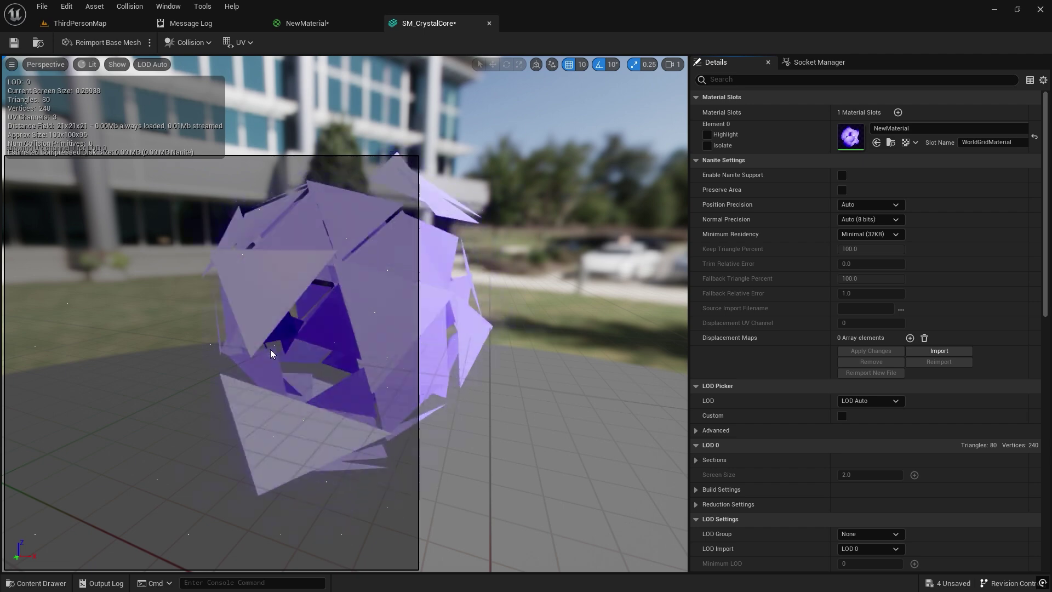
Save NewMaterial and place an SM_CrystalCore mesh on the open floor of the ThirdPersonMap level
left_click(338, 26)
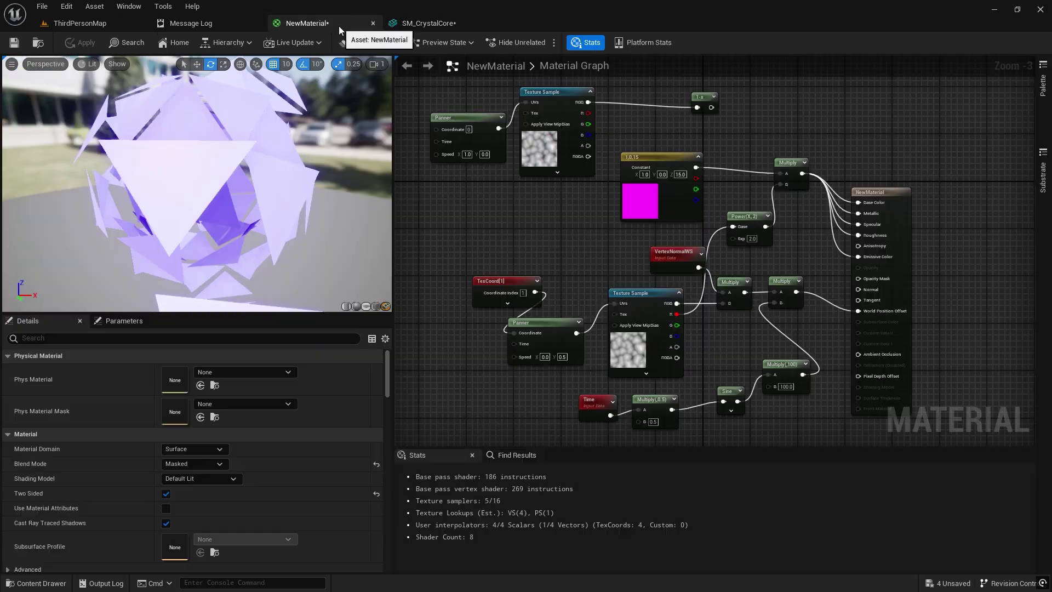
key("ctrl+s")
left_click(96, 22)
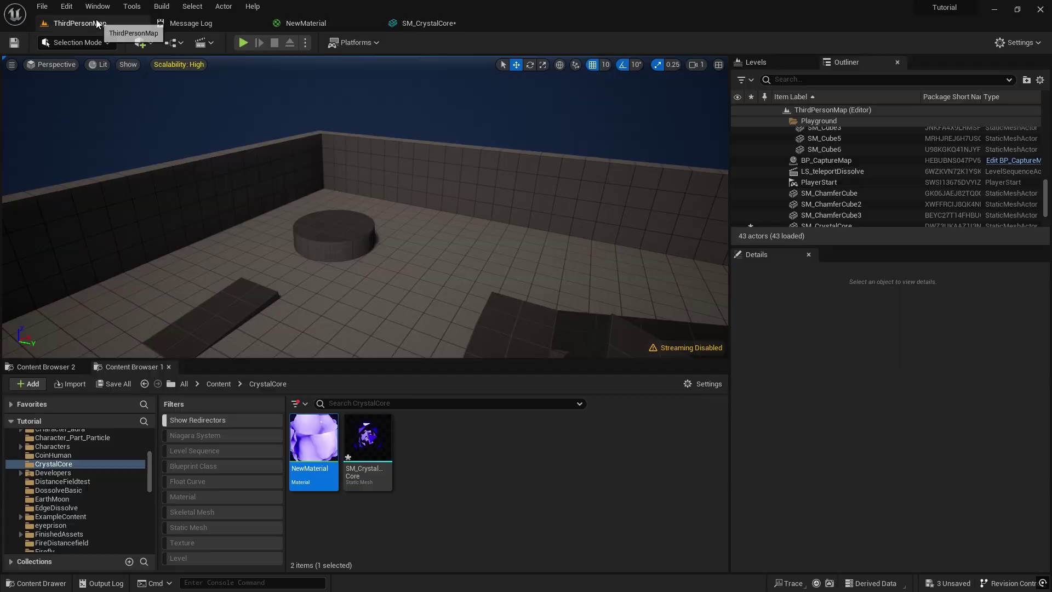
left_click_drag(383, 445, 401, 299)
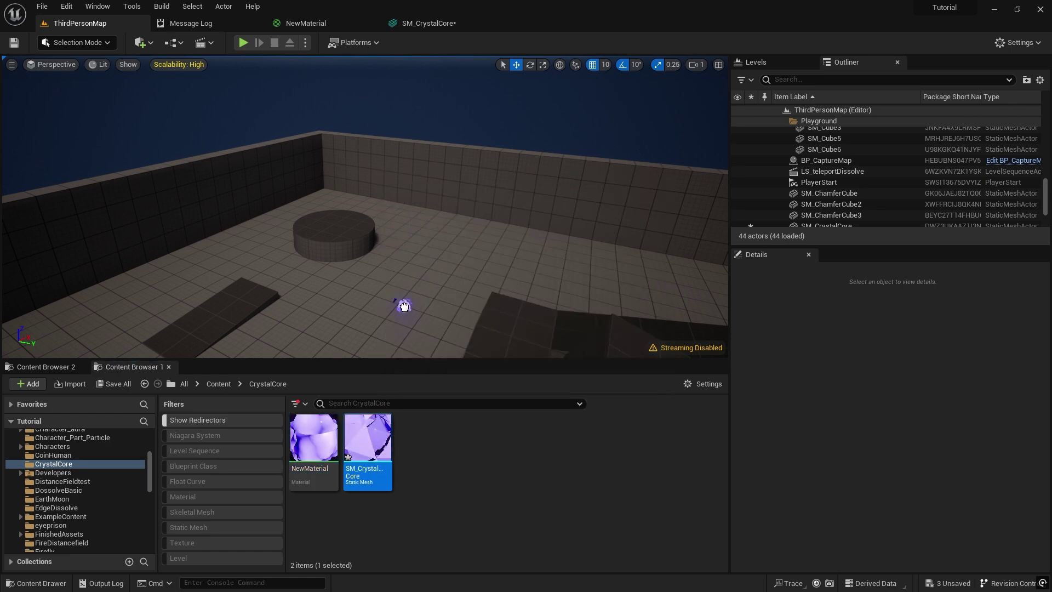
Raise the placed SM_CrystalCore above the floor to a Z location of 260
left_click_drag(404, 244, 405, 211)
right_click_drag(453, 261, 411, 324)
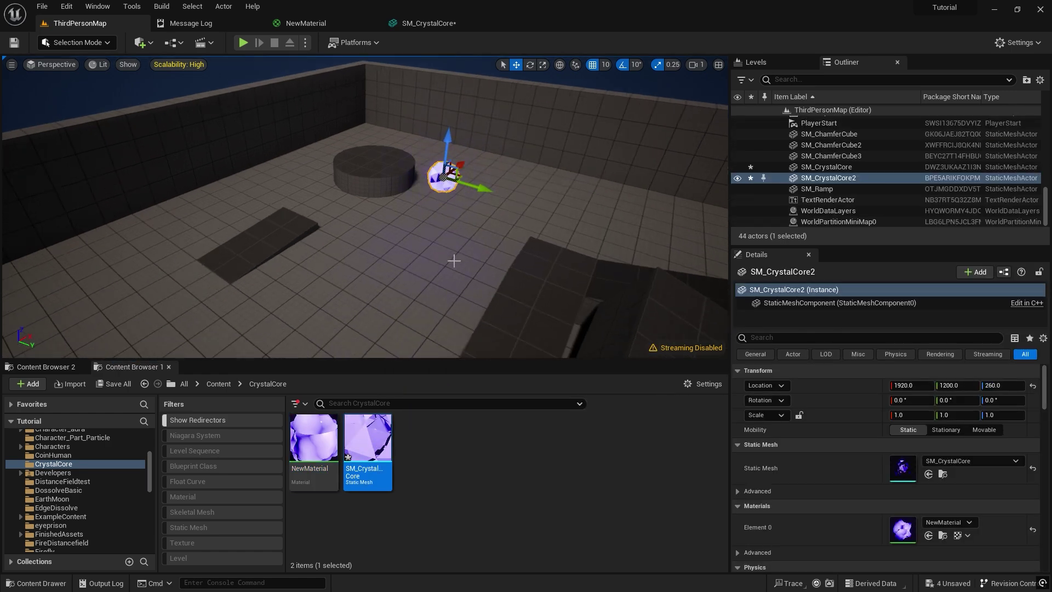
scroll(524, 198, "up", 5)
right_click_drag(583, 157, 601, 143)
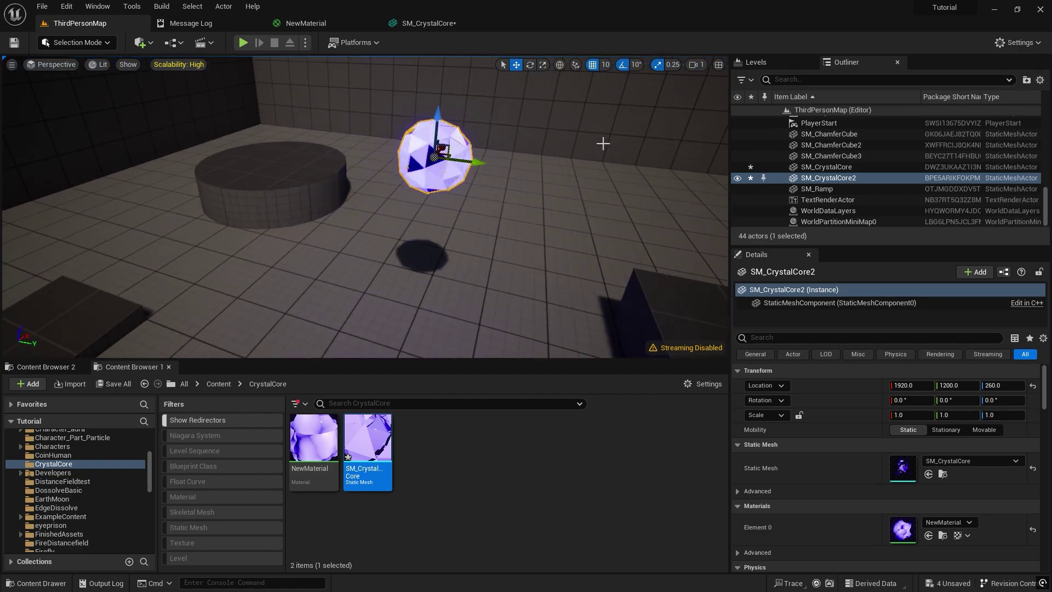
scroll(601, 143, "down", 3)
scroll(601, 143, "up", 3)
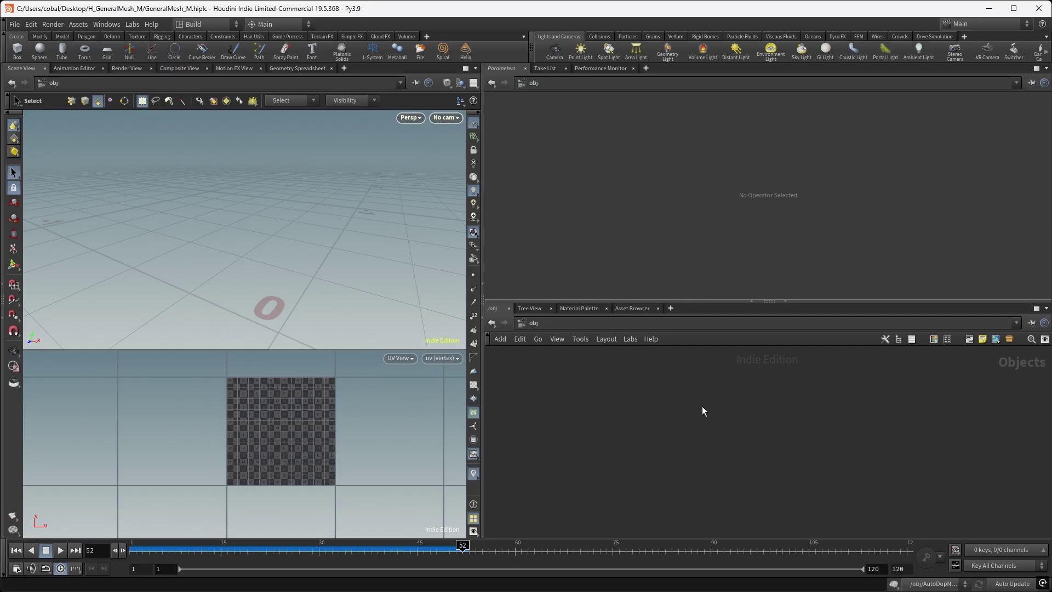
Switch to Houdini, create a Geometry object at the obj level and enter its network
key("Tab")
type("geo")
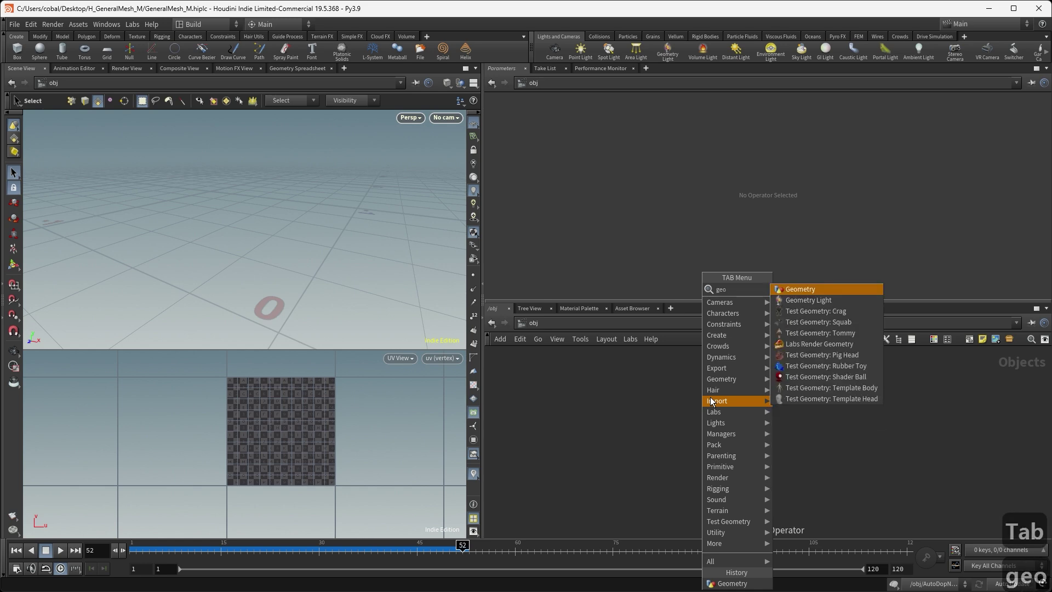
key("Return")
left_click(711, 397)
double_click(710, 396)
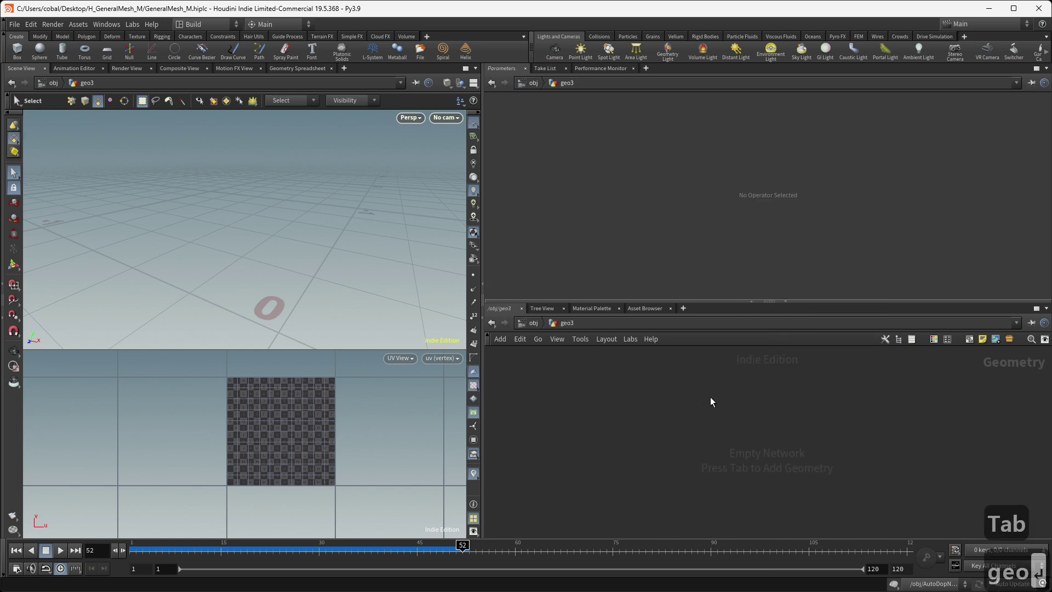
Add a Sphere node to the geometry network and frame it in the viewport
key("Tab")
type("sphere")
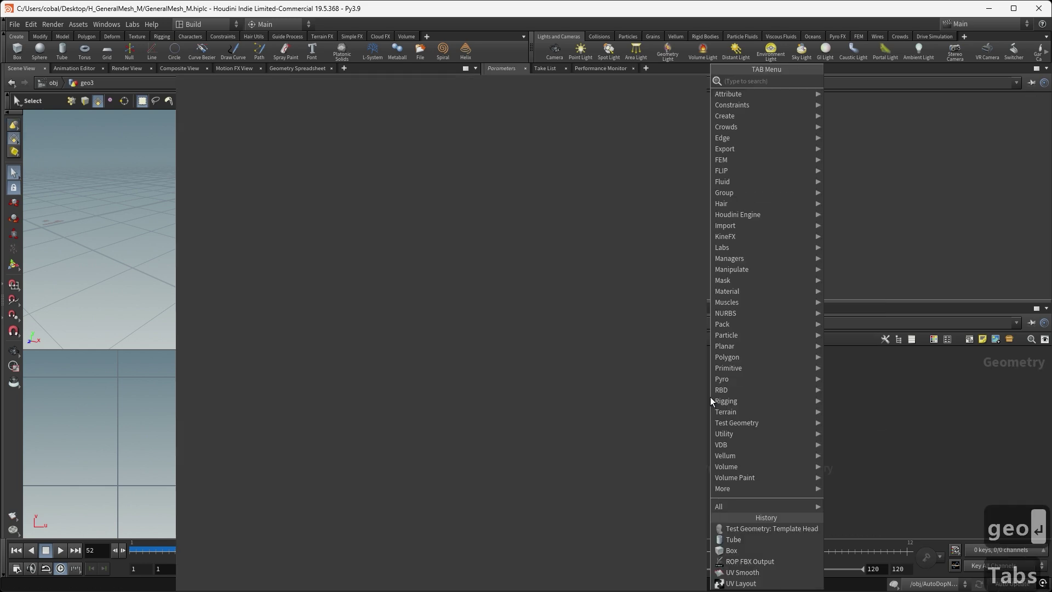
key("Return")
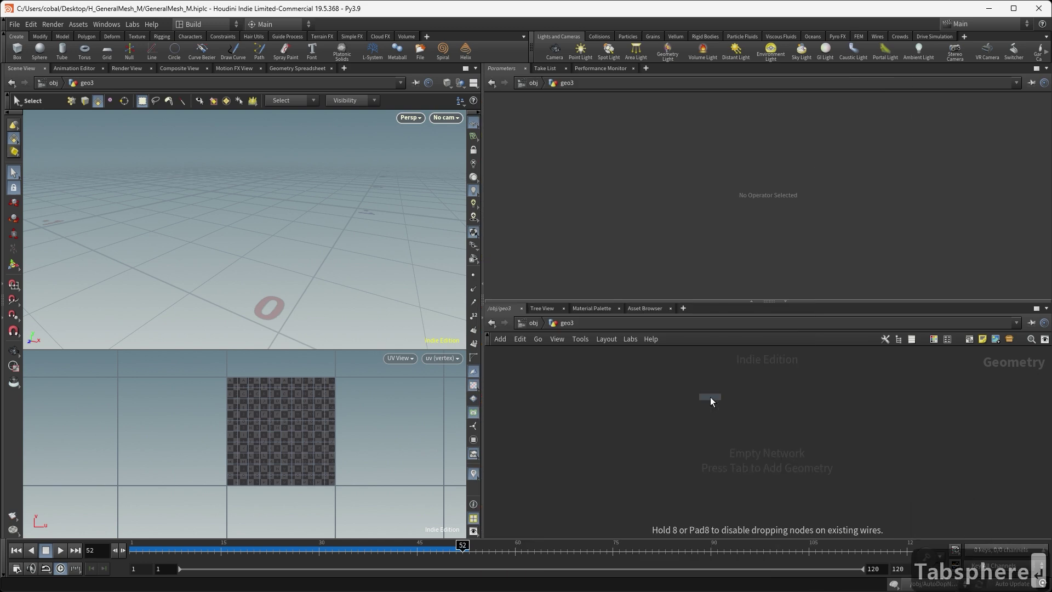
left_click(710, 397)
scroll(345, 241, "down", 6, "alt")
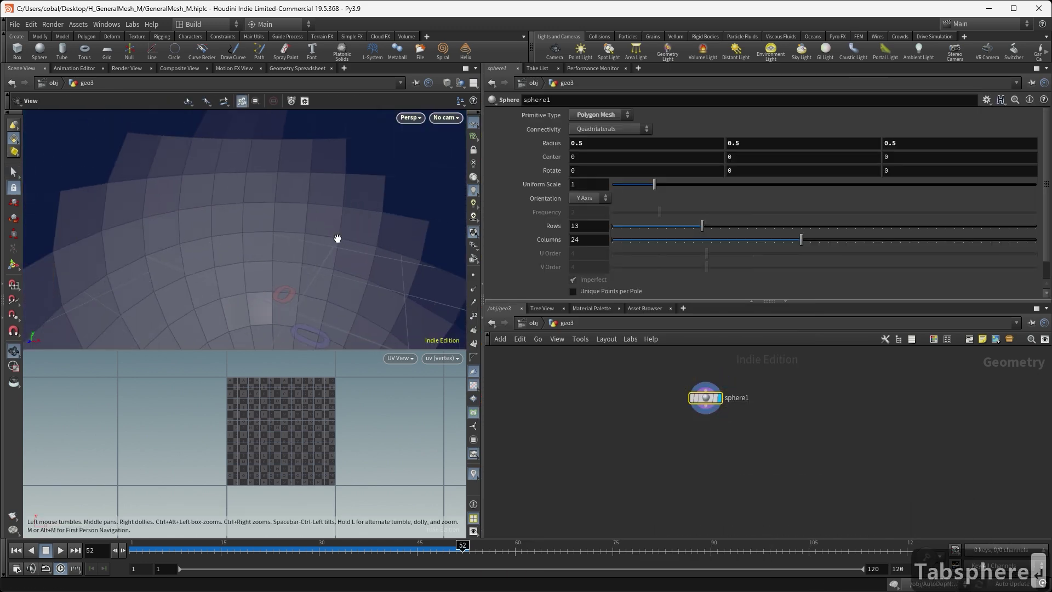
middle_click_drag(364, 227, 305, 188)
key("s")
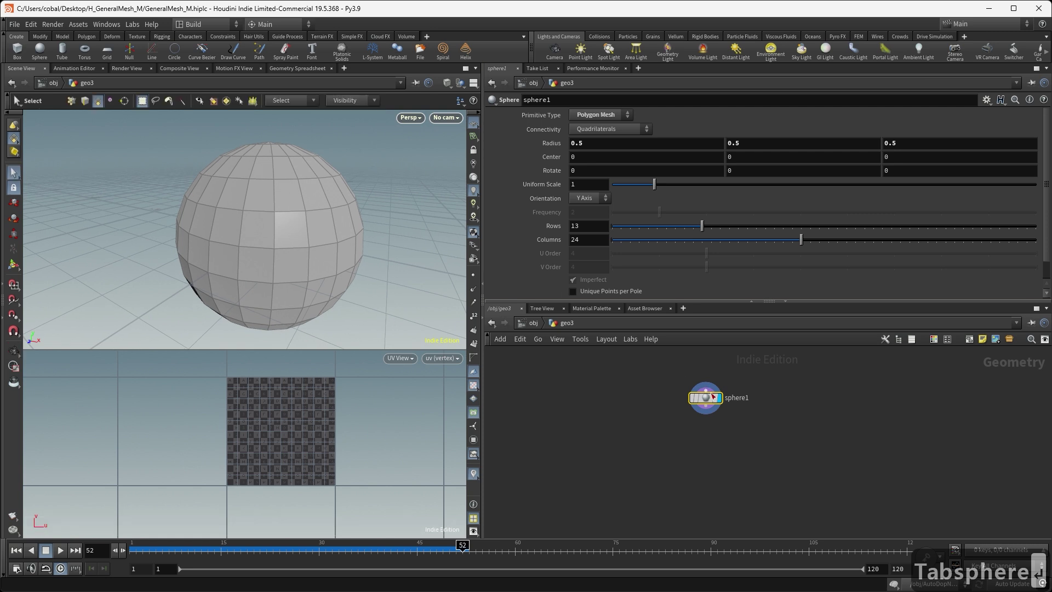
Set the sphere's Primitive Type to Polygon to get a triangulated ball
mouse_move(696, 401)
left_click(605, 116)
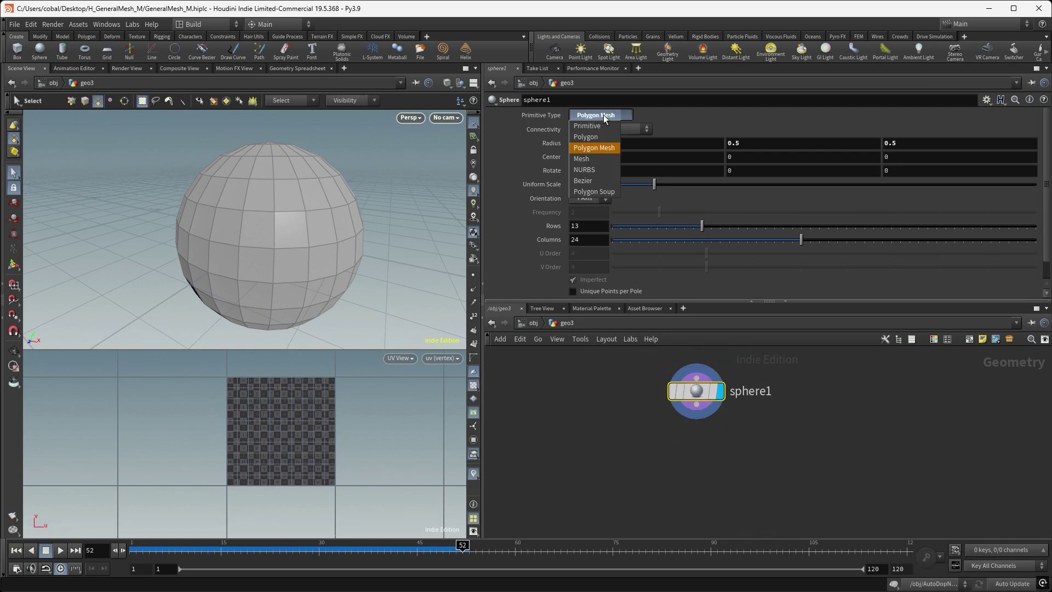
left_click(597, 137)
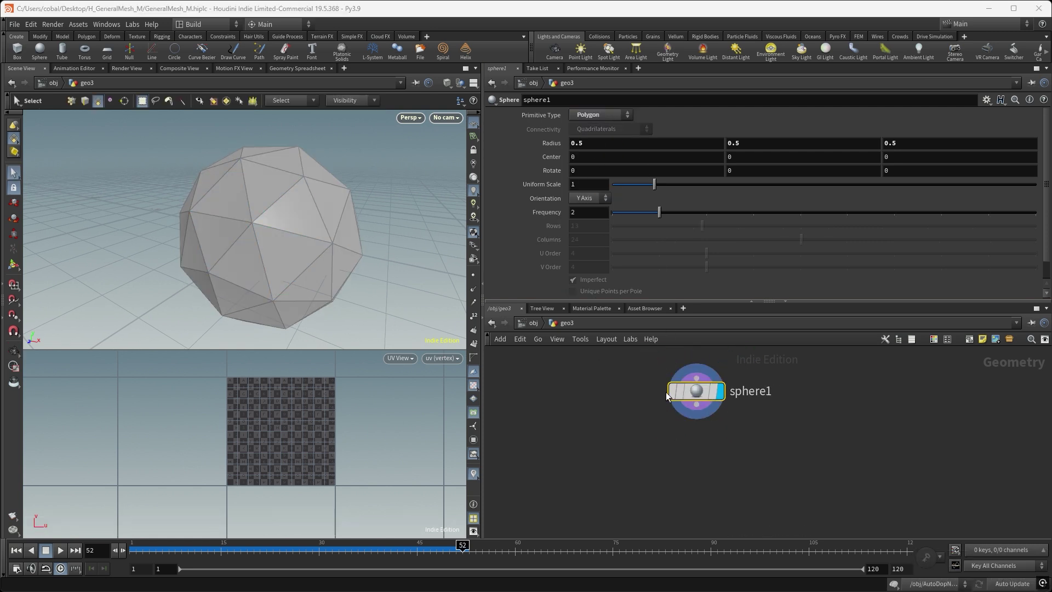
Add a UV Texture node below the sphere node, connected to its output, and display its result
key("Tab")
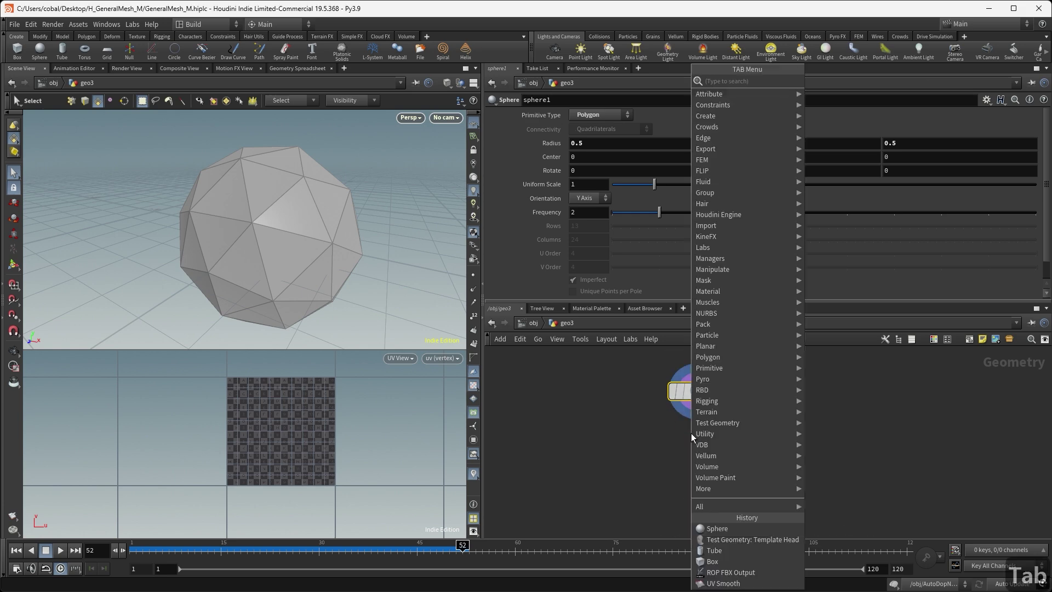
type("uv")
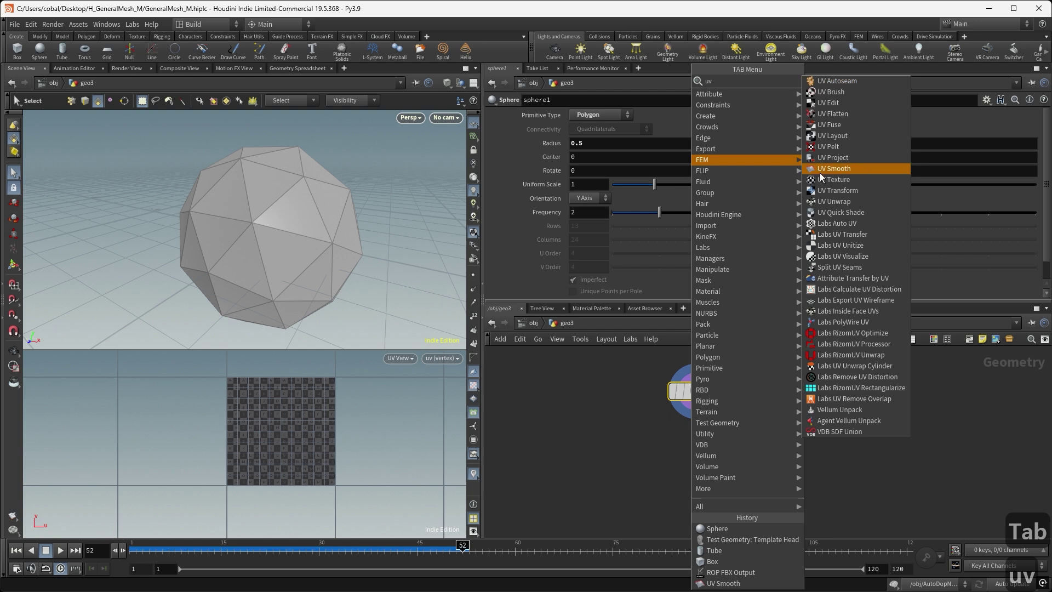
left_click(828, 179)
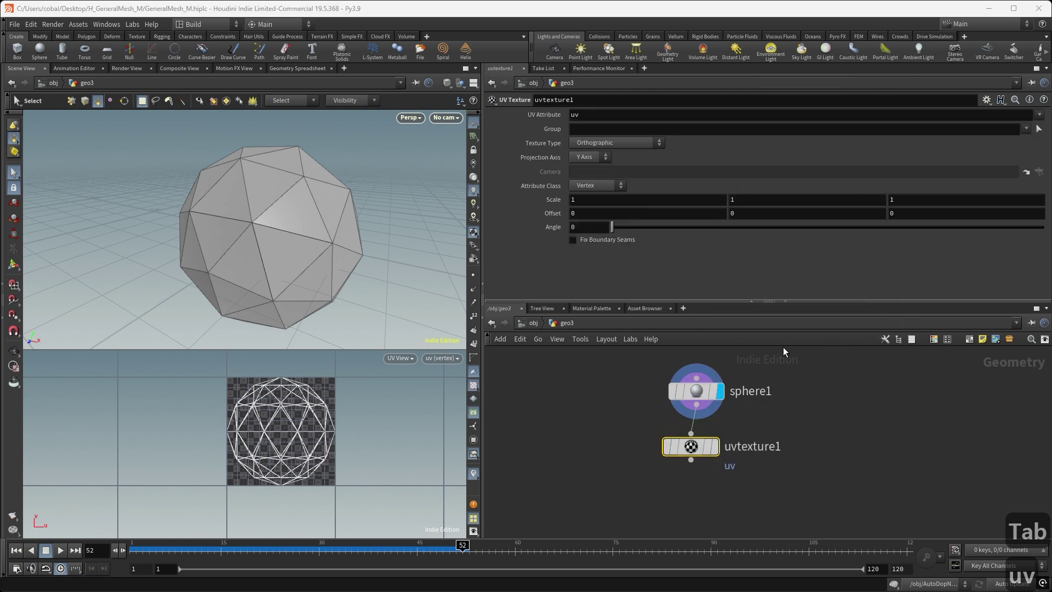
left_click(711, 414)
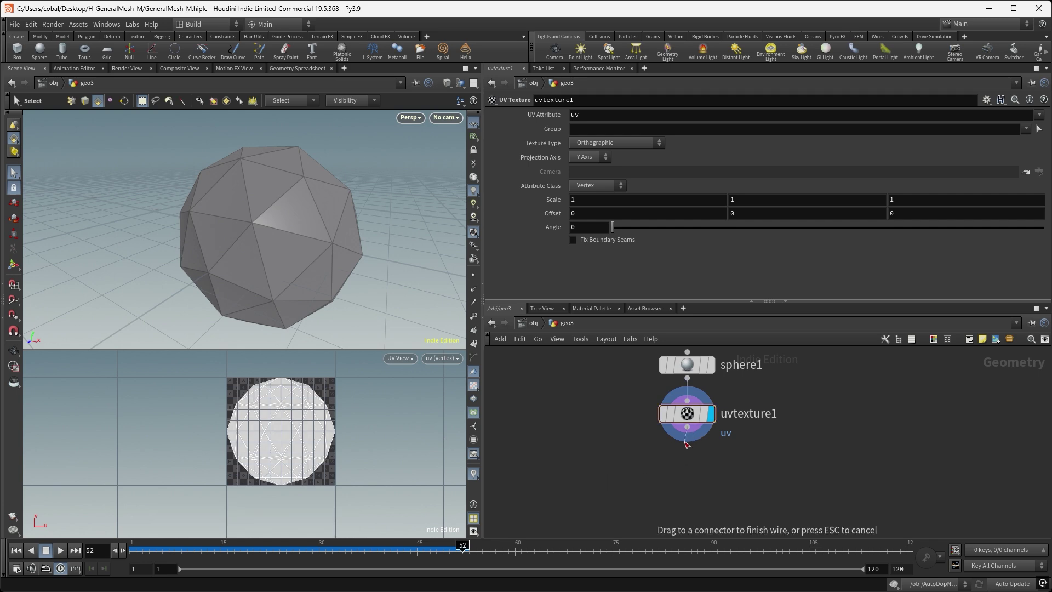
Chain a second UV Texture node onto the output of the first one and display its result
key("Tab")
type("uv")
key("Down")
key("Down")
key("Down")
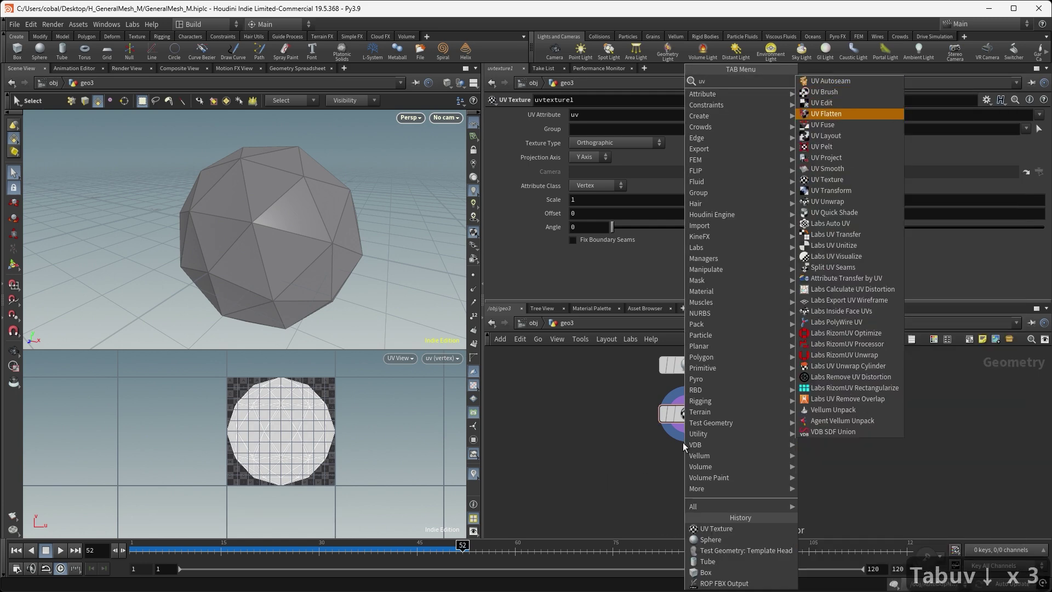
key("Down")
key("Down")
key("Down")
key("Return")
left_click(712, 468)
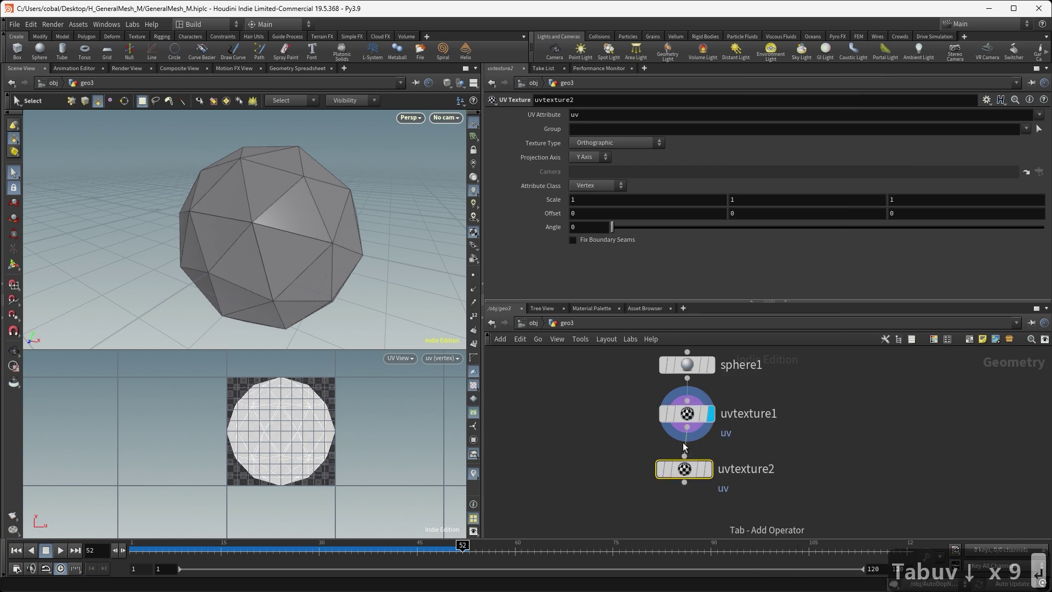
left_click(708, 469)
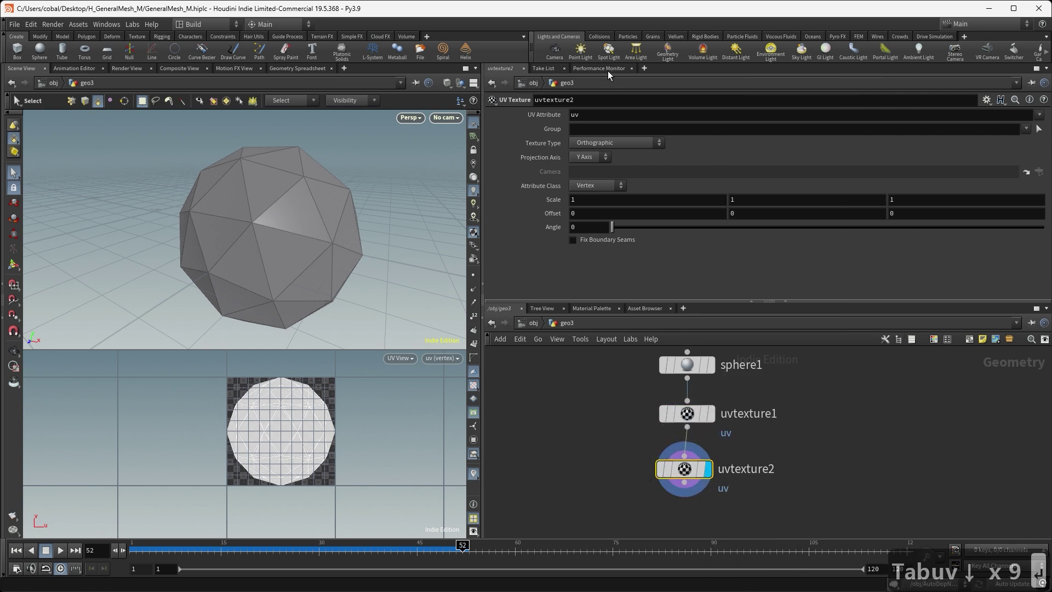
Set the second UV Texture node's Texture Type to Face and its UV Attribute to uv1
left_click(623, 143)
left_click(594, 198)
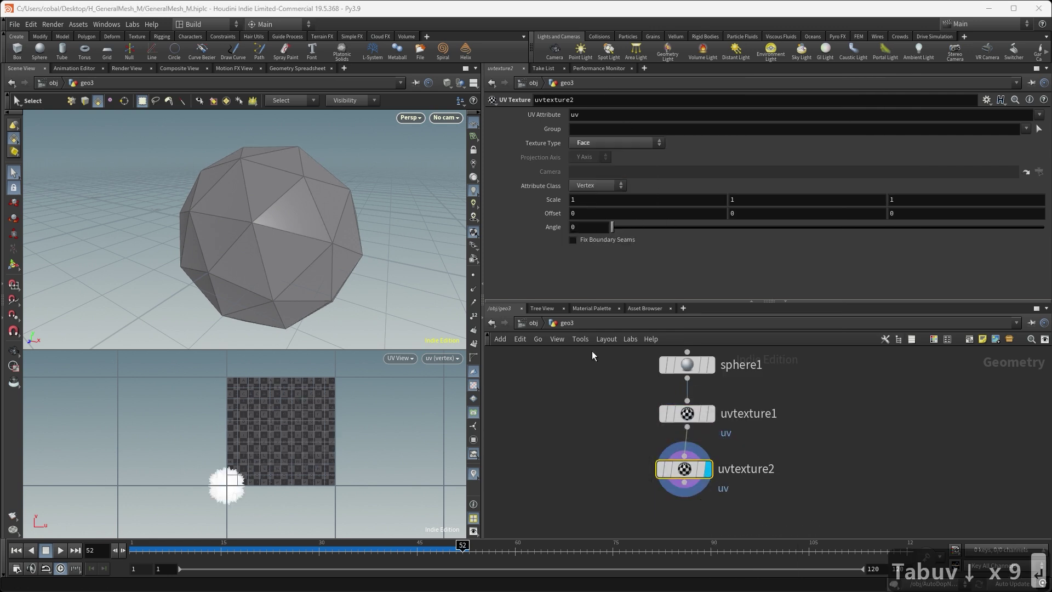
left_click(598, 115)
type("1")
left_click(613, 408)
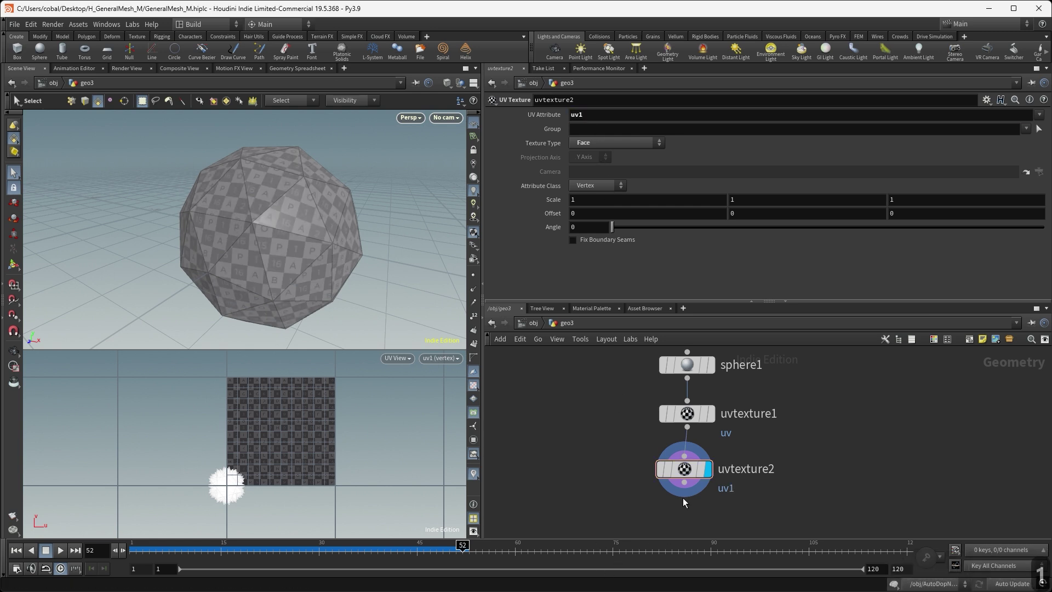
Add a UV Layout node below the second UV Texture node and set its UV Attribute to uv1
left_click_drag(683, 470, 686, 468)
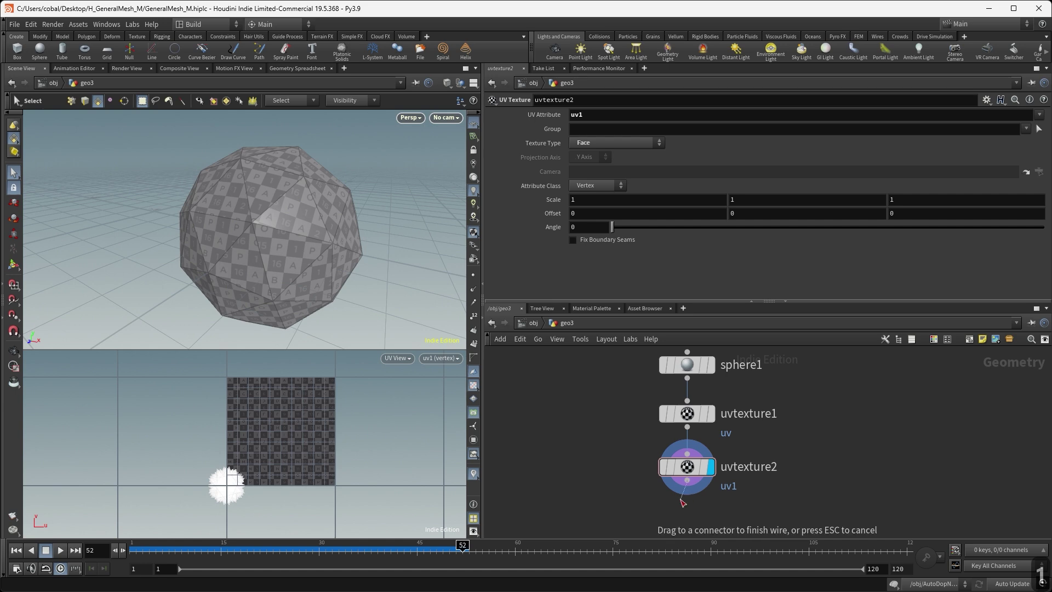
key("Tab")
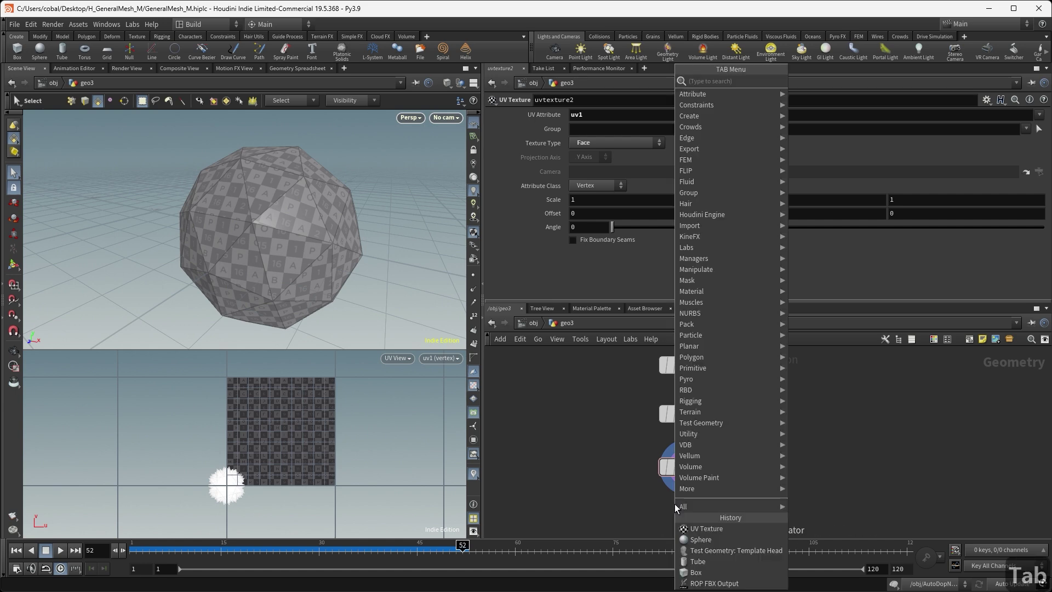
type("uv")
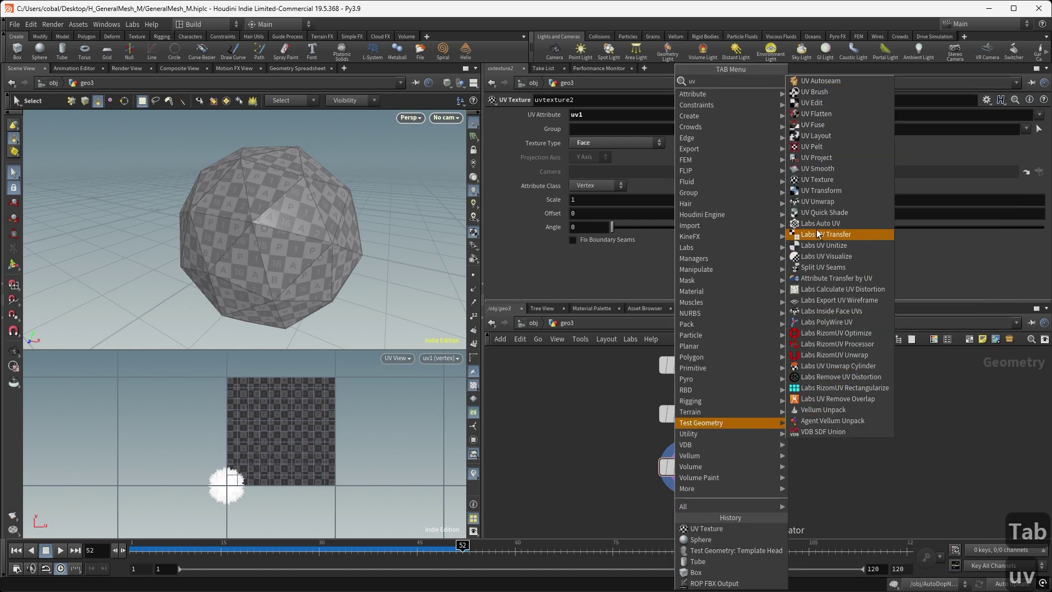
left_click(827, 140)
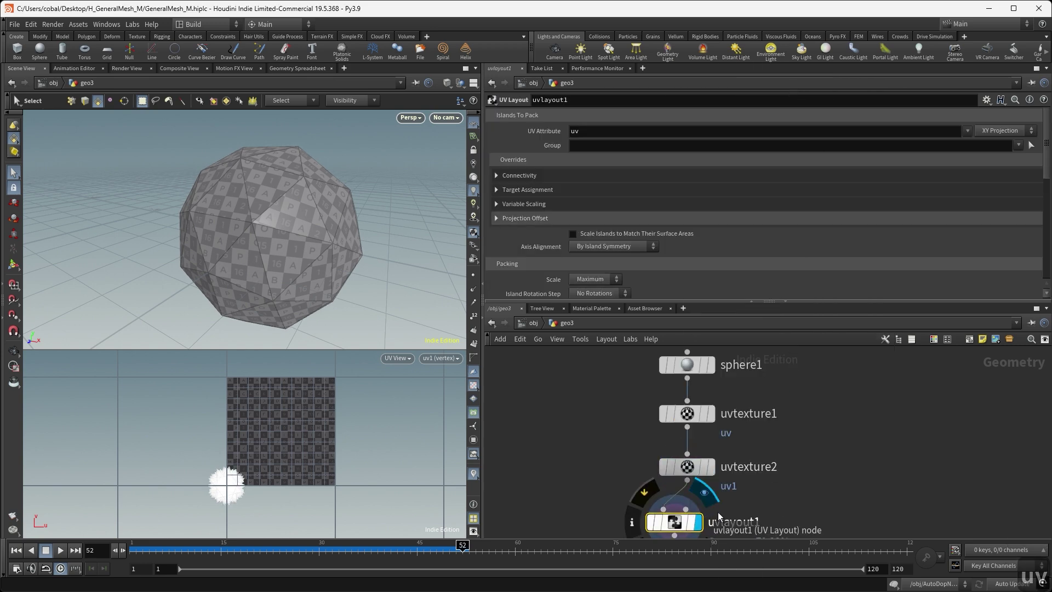
left_click_drag(683, 484, 695, 476)
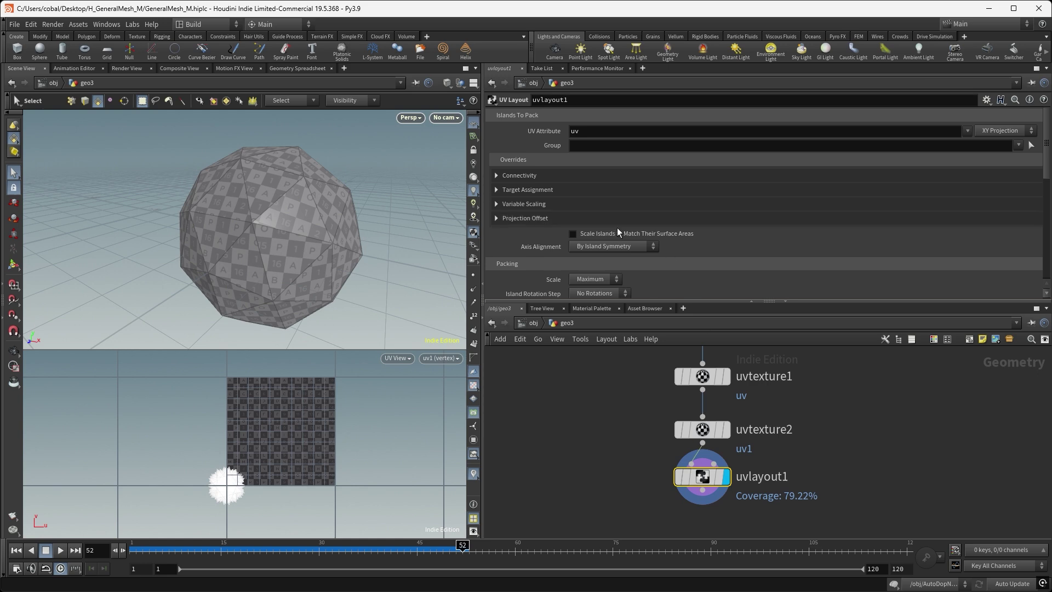
key("Return")
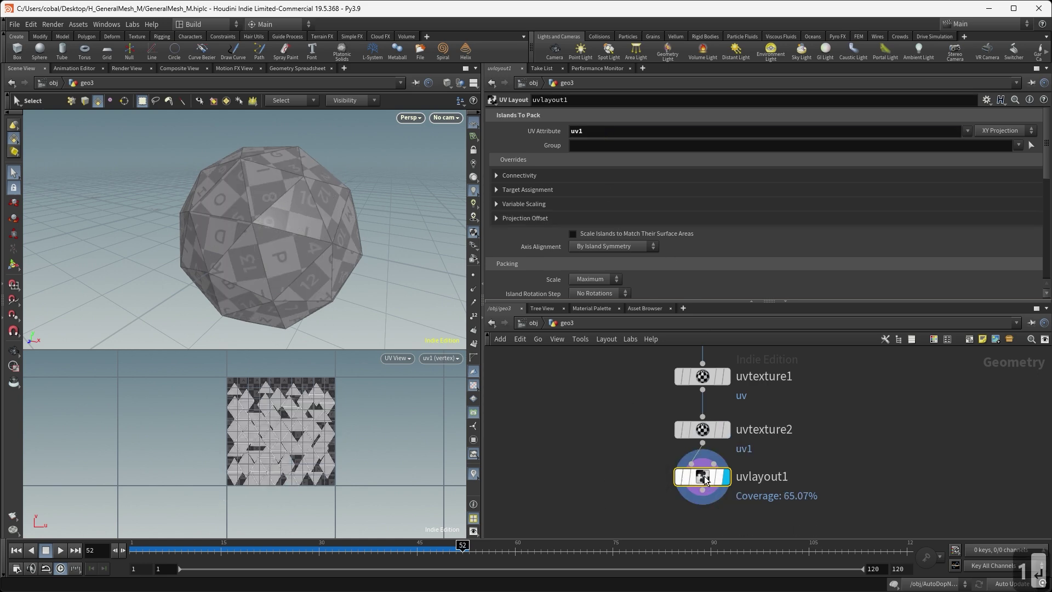
Add a UV Smooth node after the UV Layout node with Constrained Boundary None and Strength 1000
scroll(674, 518, "down", 3)
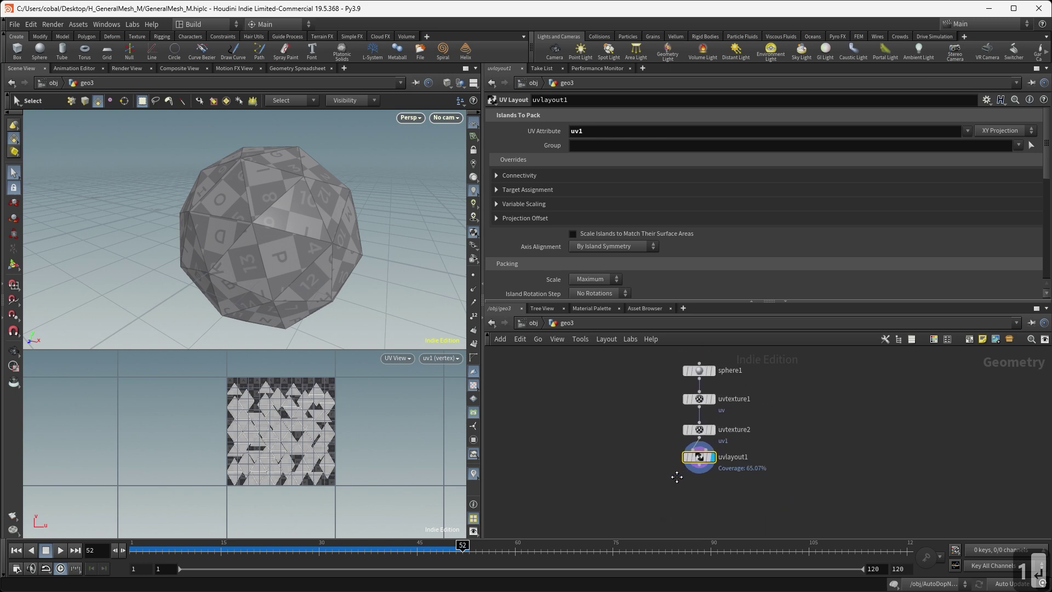
key("Tab")
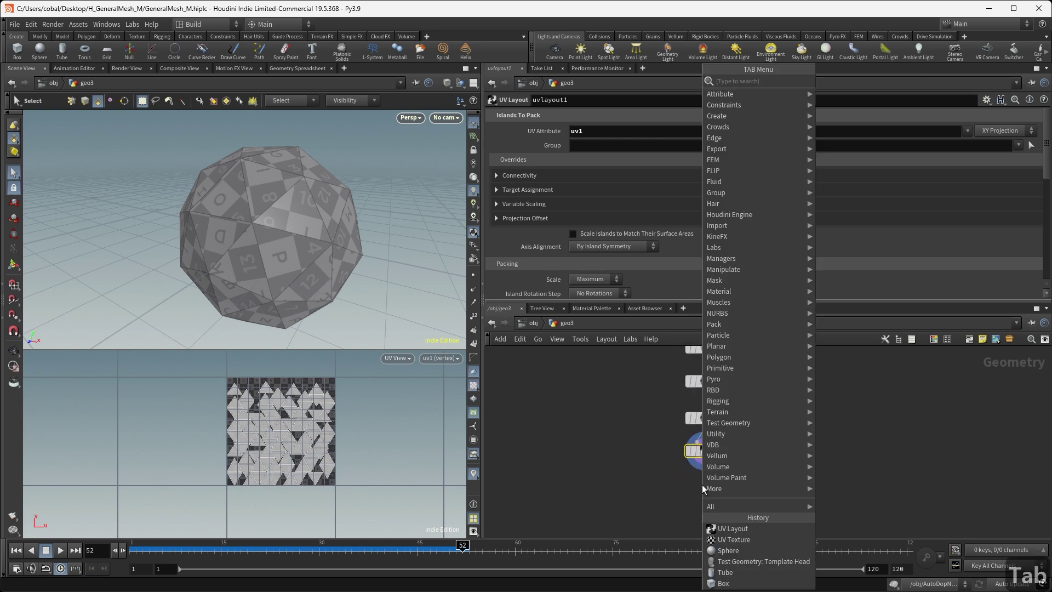
type("uv")
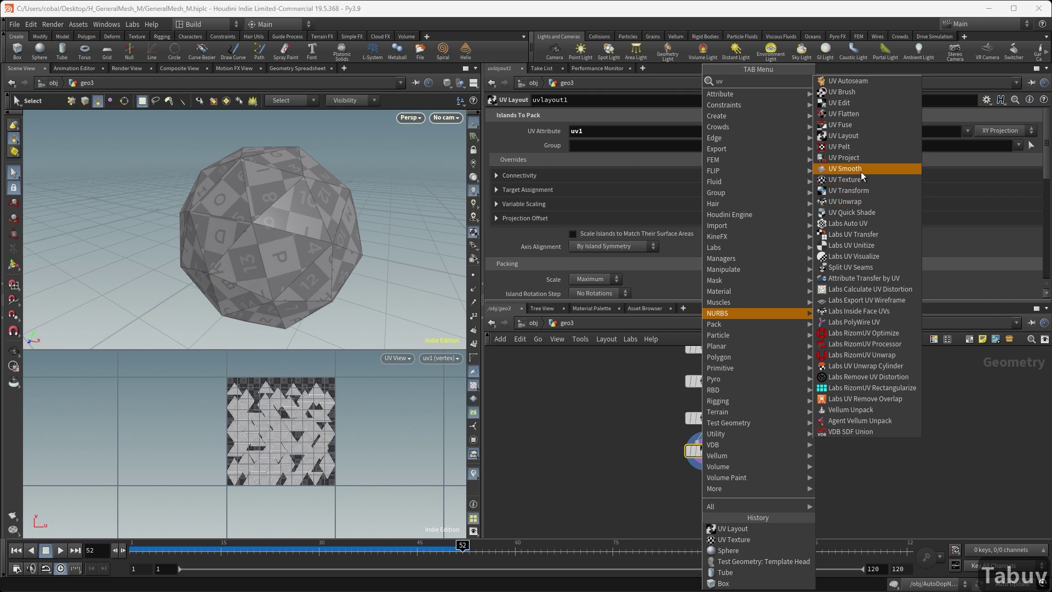
left_click(860, 172)
left_click(704, 479)
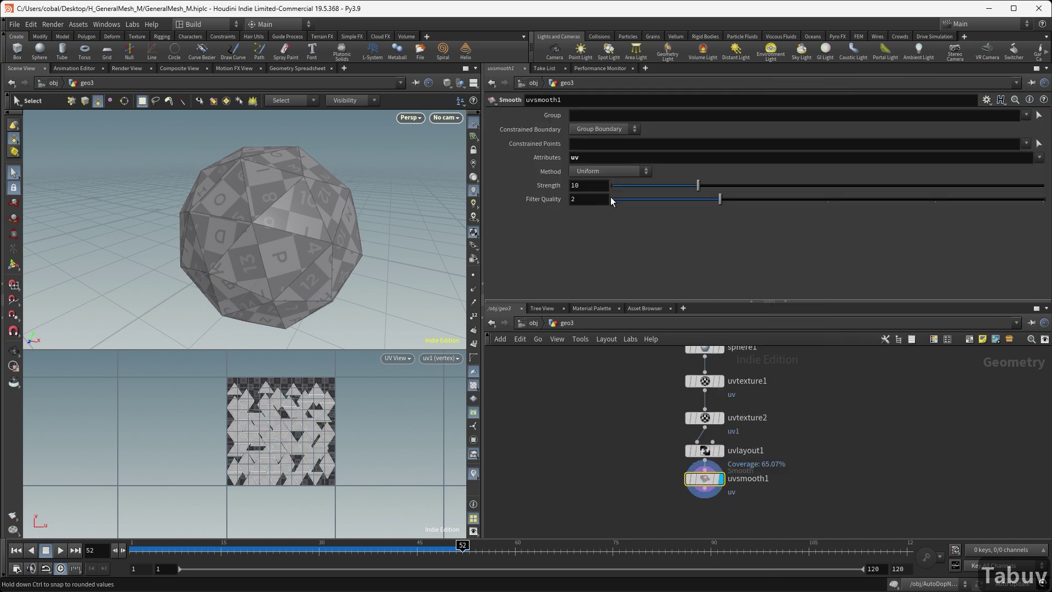
type("1000")
key("Return")
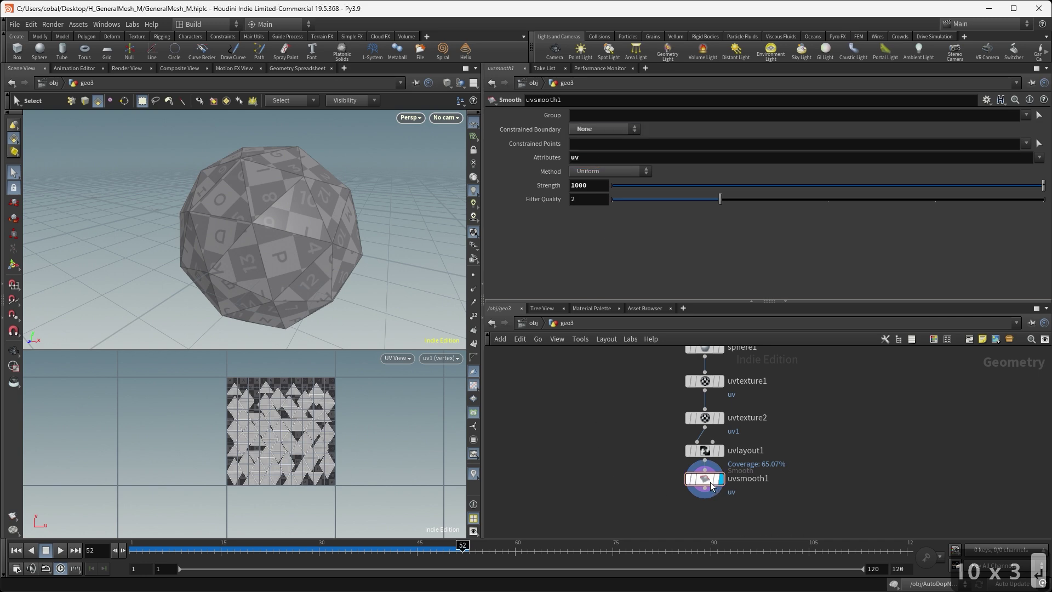
Set the UV Smooth node's Attributes to uv1 and keep its Strength at 1000
left_click(602, 157)
type("1")
key("Return")
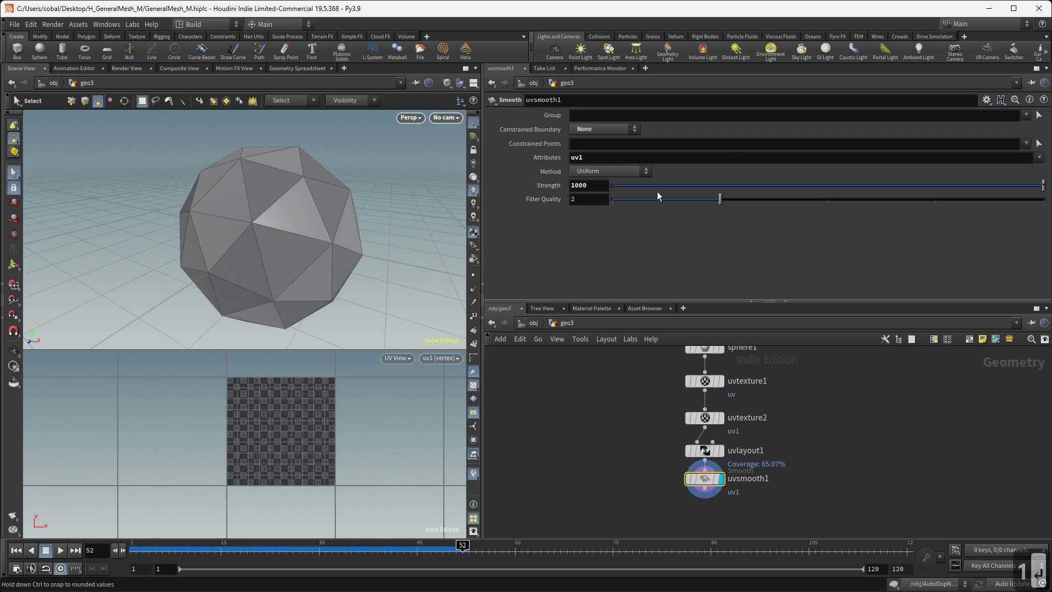
left_click_drag(654, 186, 981, 207)
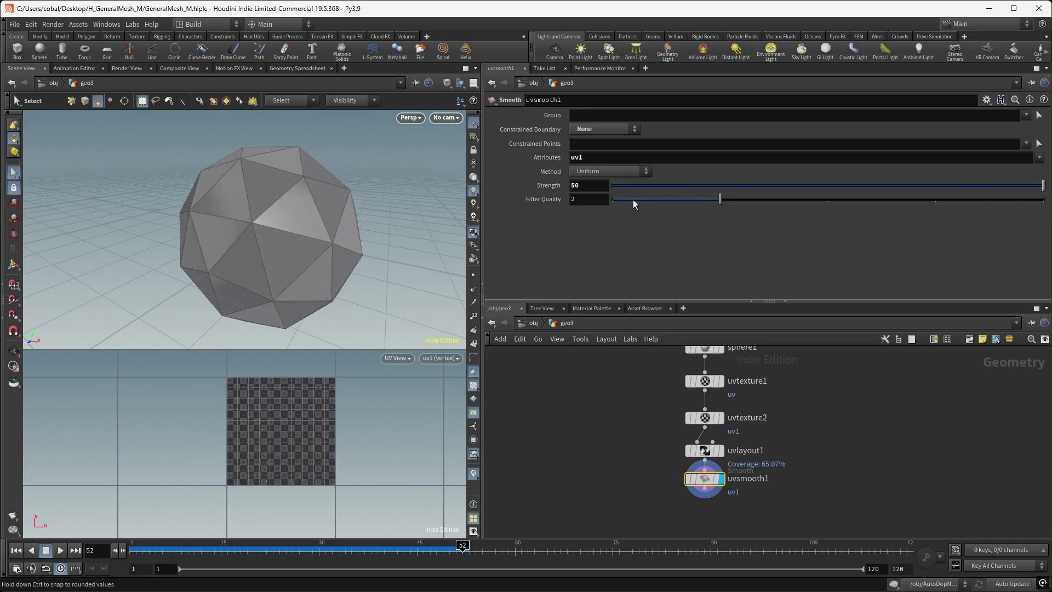
type("1000")
key("Return")
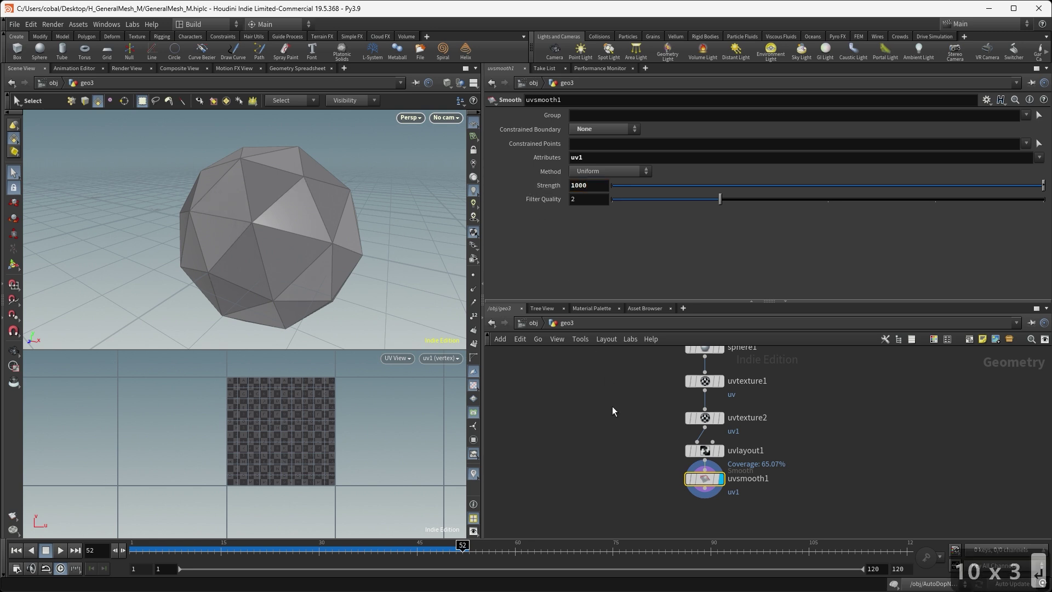
Move the second UV Texture, UV Layout and UV Smooth nodes together to one side as a separate column
scroll(650, 502, "down", 2)
scroll(655, 498, "up", 2)
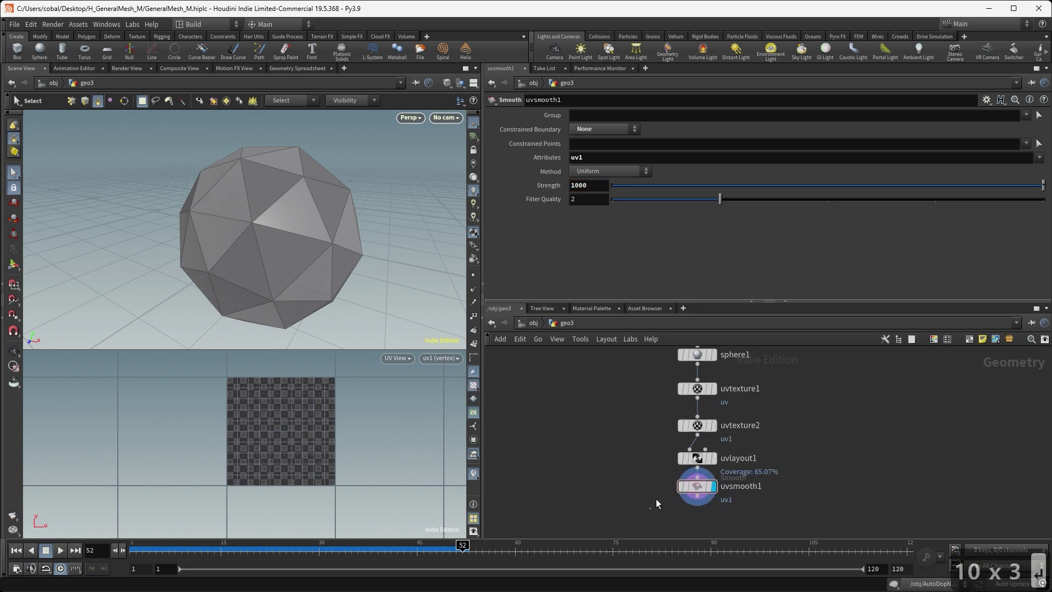
left_click_drag(656, 499, 791, 418)
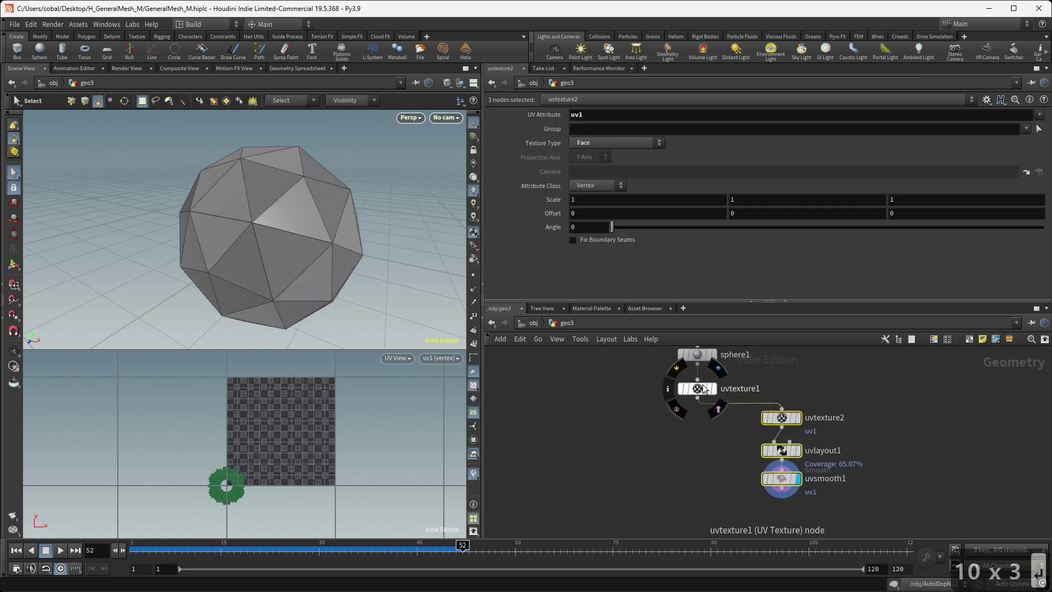
middle_click_drag(681, 399, 633, 412)
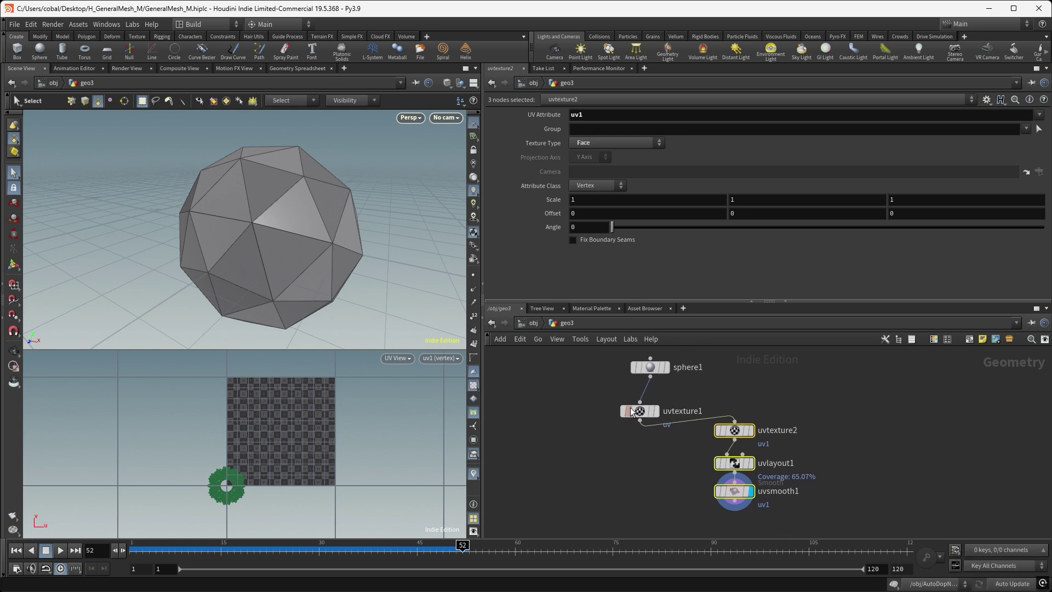
left_click(701, 458)
Add a Transform node with Uniform Scale 100, fed by the UV Smooth output, and display its result
middle_click_drag(697, 477, 701, 445)
key("Tab")
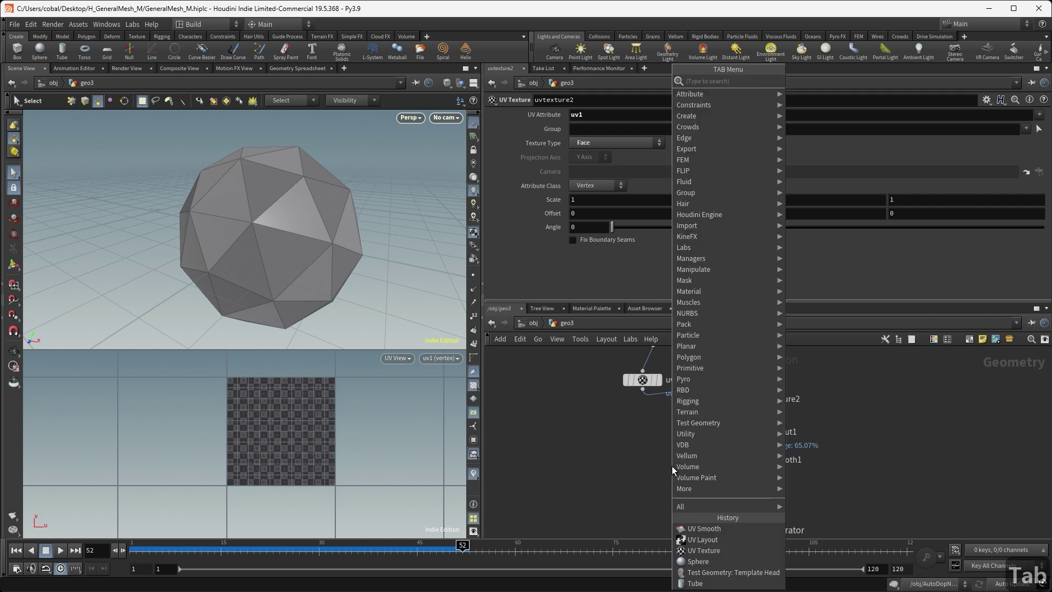
type("tran")
key("Return")
left_click(672, 486)
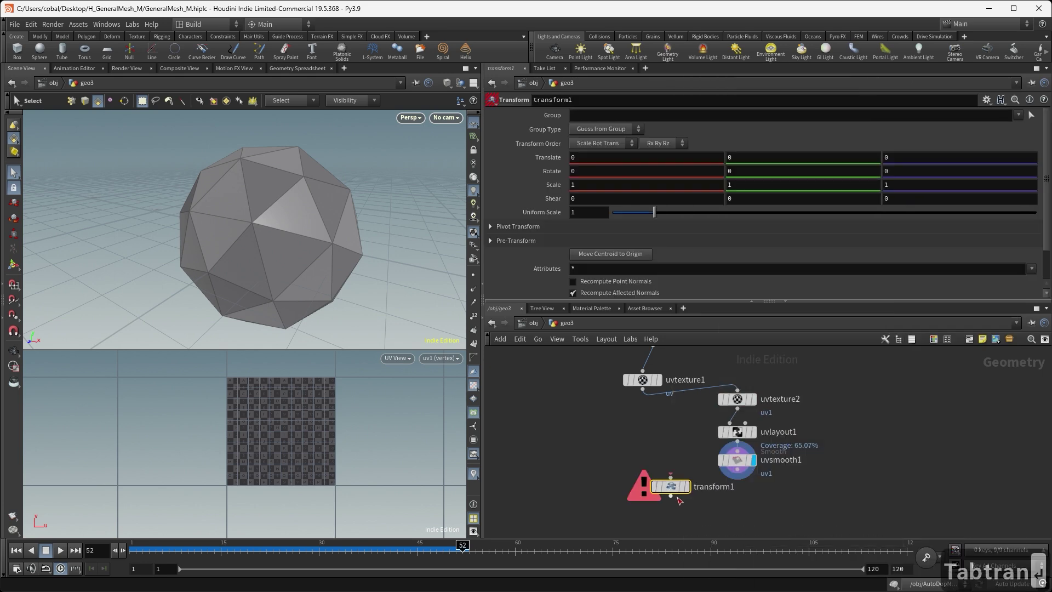
type("100")
key("Return")
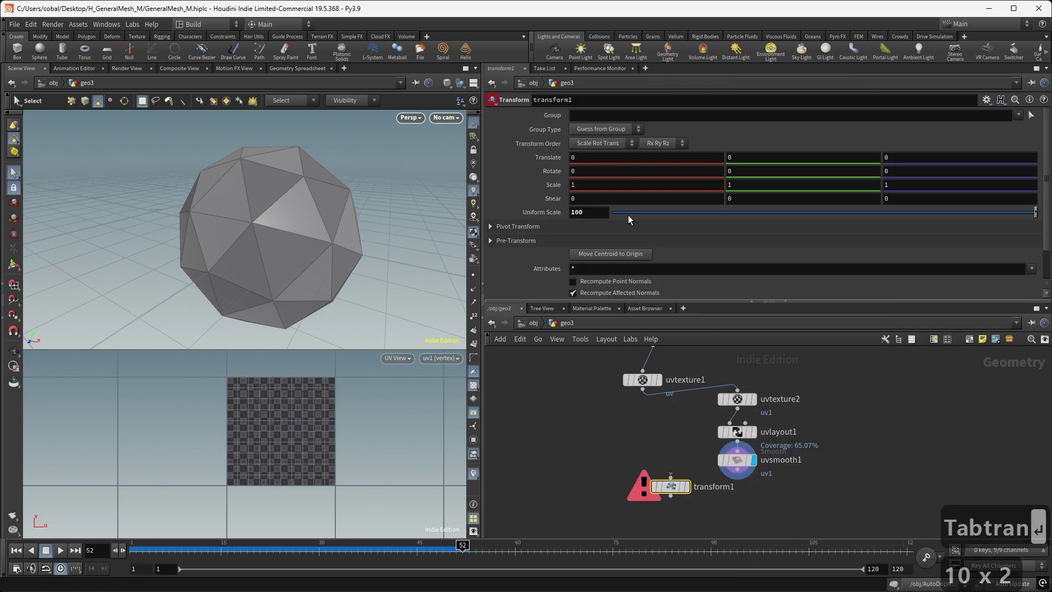
left_click_drag(671, 476, 736, 469)
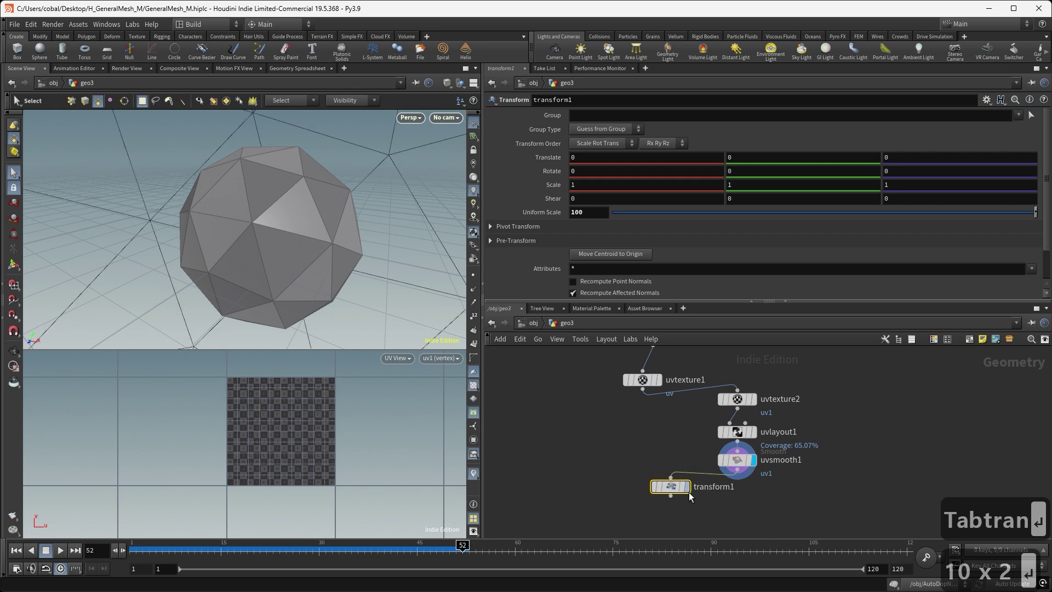
left_click(687, 487)
Frame the enlarged polygon sphere in the perspective viewport and inspect its shape
left_click(396, 275)
key("f")
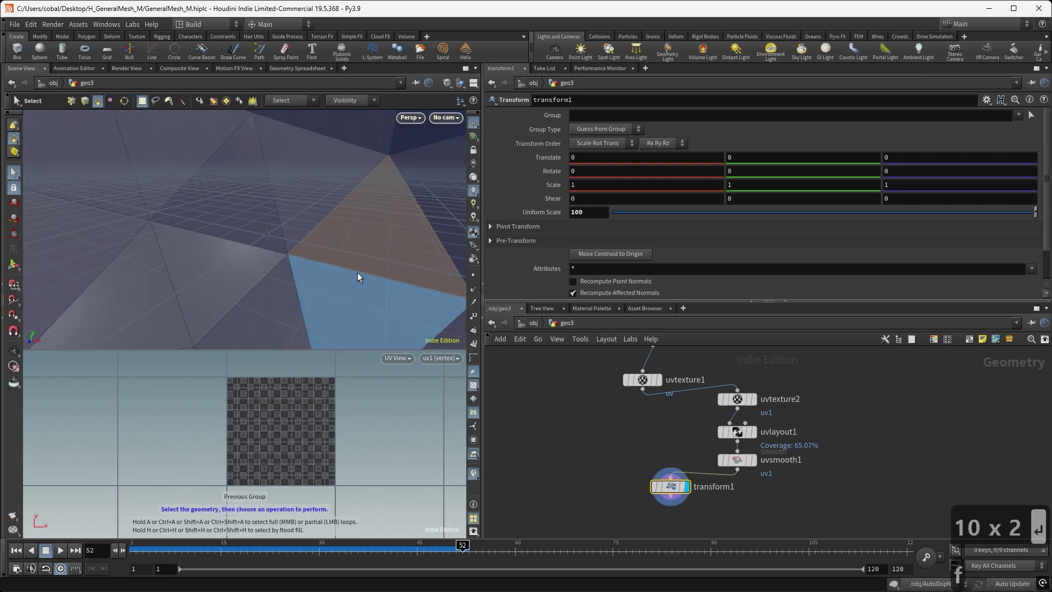
left_click(342, 285)
key("f")
left_click(346, 289)
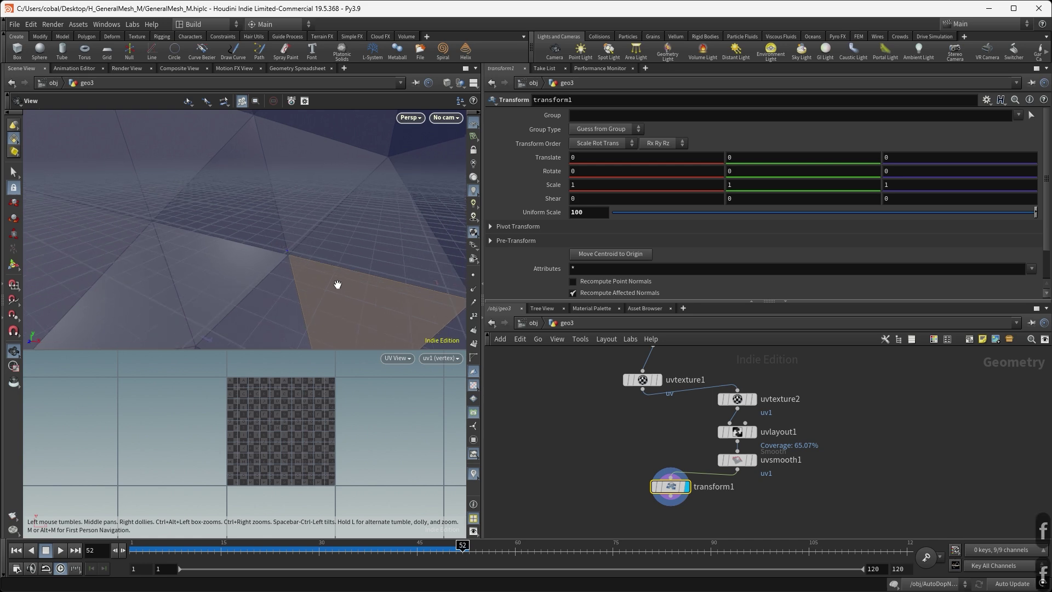
key("Escape")
left_click_drag(337, 285, 345, 268)
key("h")
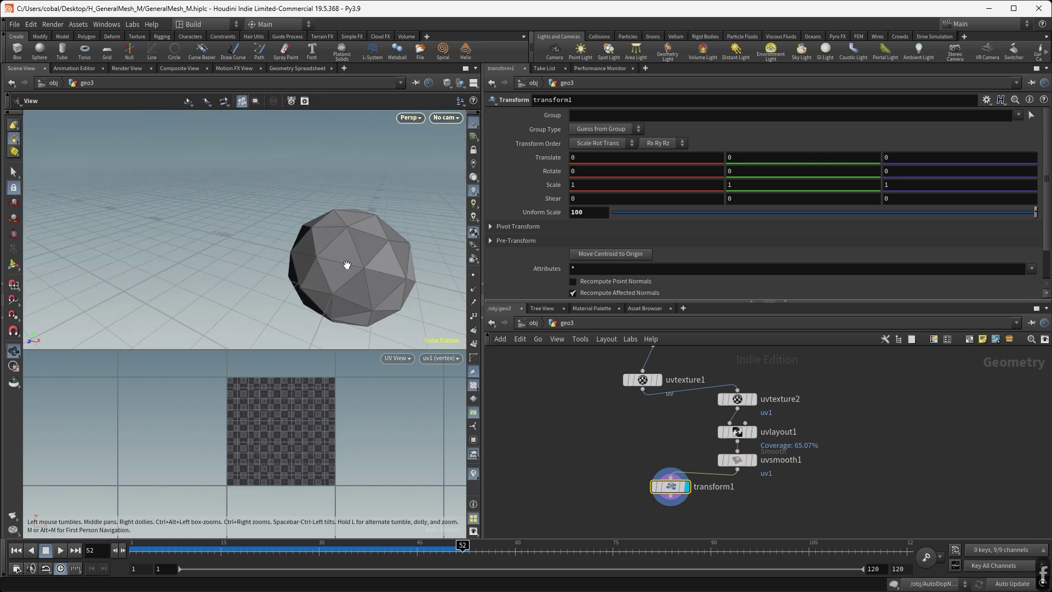
middle_click_drag(327, 263, 240, 200)
scroll(273, 172, "up", 3)
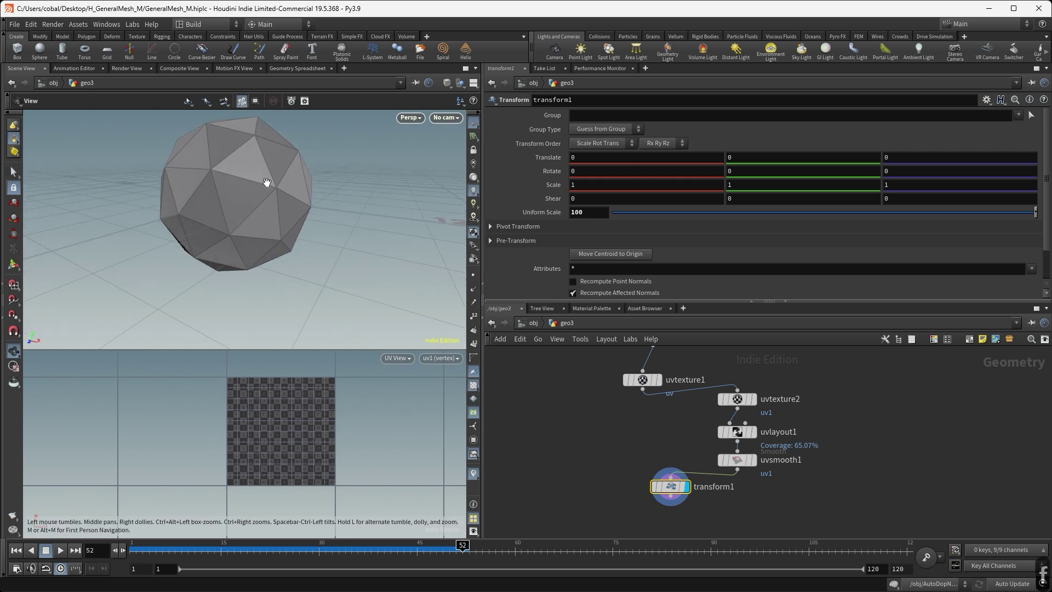
left_click_drag(267, 183, 296, 258)
scroll(287, 267, "down", 3)
key("s")
Add a ROP FBX Output node connected to the output of the Transform node
left_click(669, 503)
key("Tab")
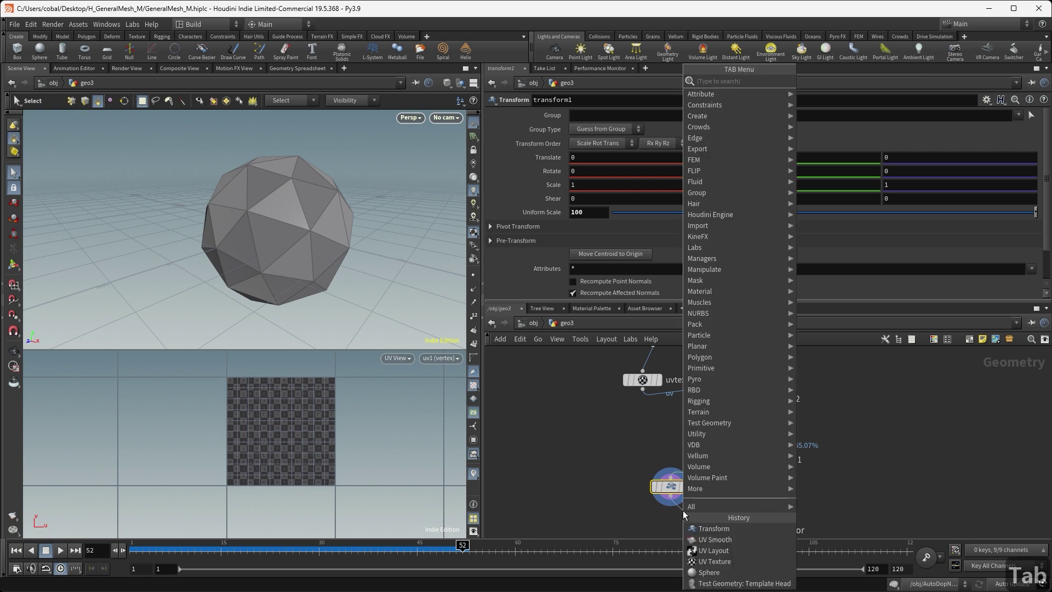
type("g")
key("BackSpace")
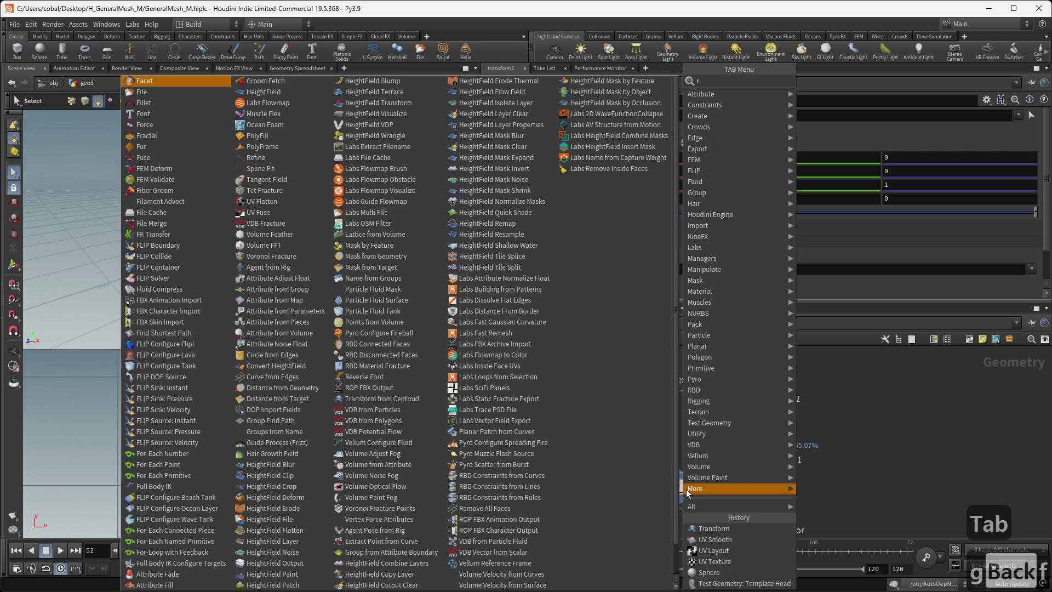
type("fbx")
left_click(837, 115)
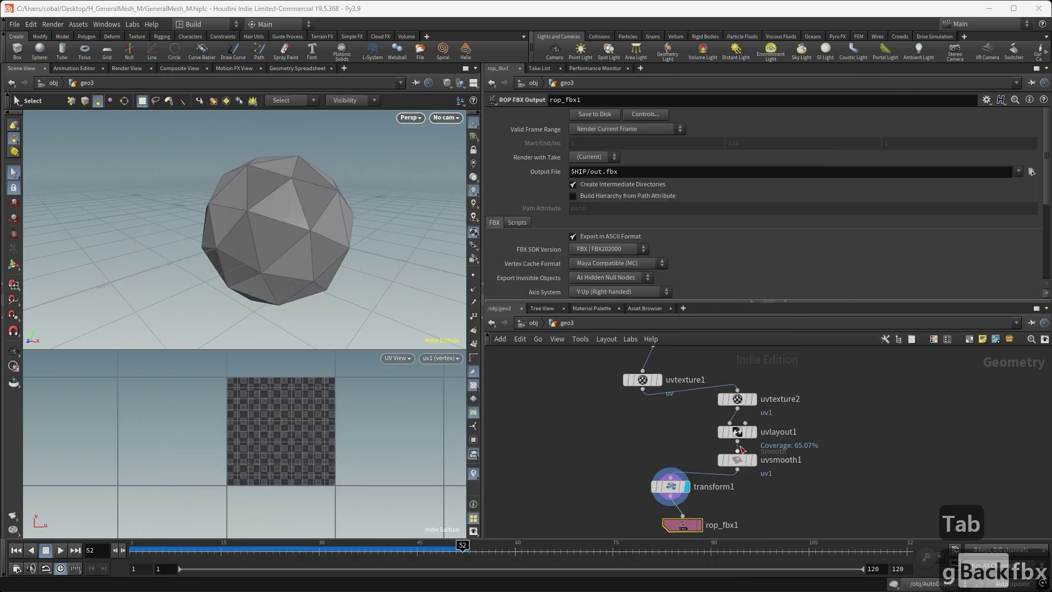